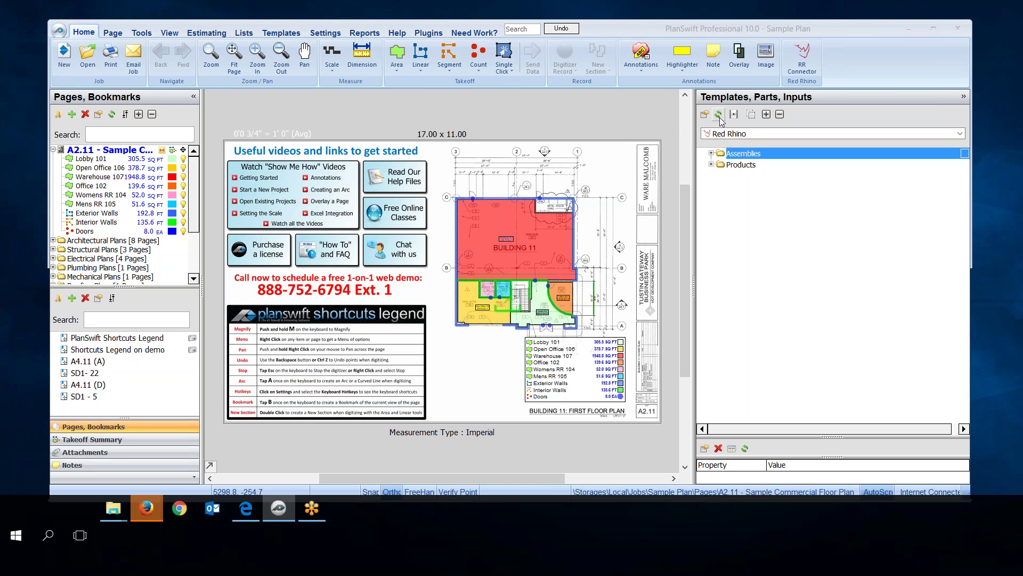
Open the Red Rhino Connector and log in with the account username and password.
{"action": "left_click", "coordinate": [807, 66]}
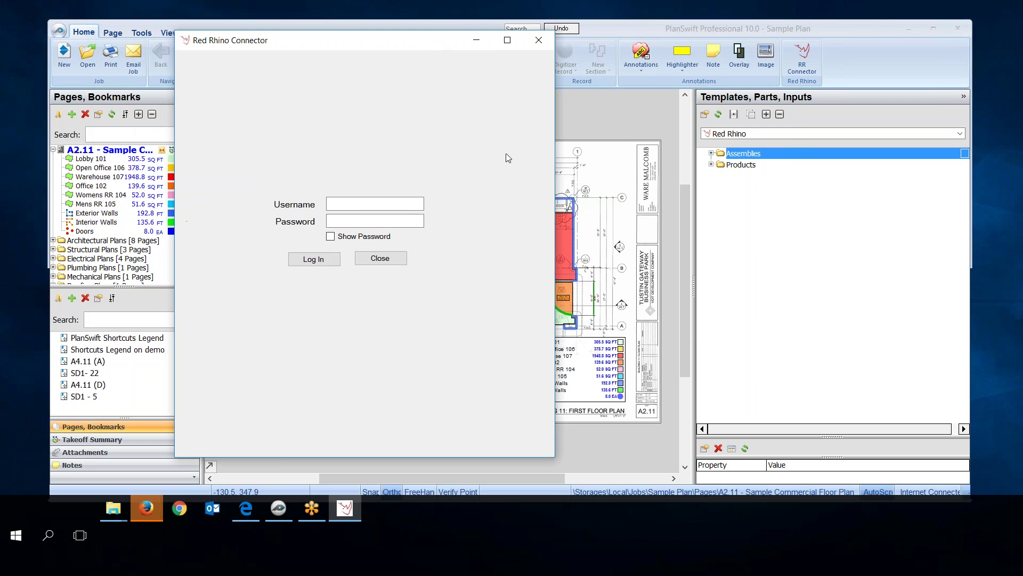
{"action": "left_click", "coordinate": [353, 204]}
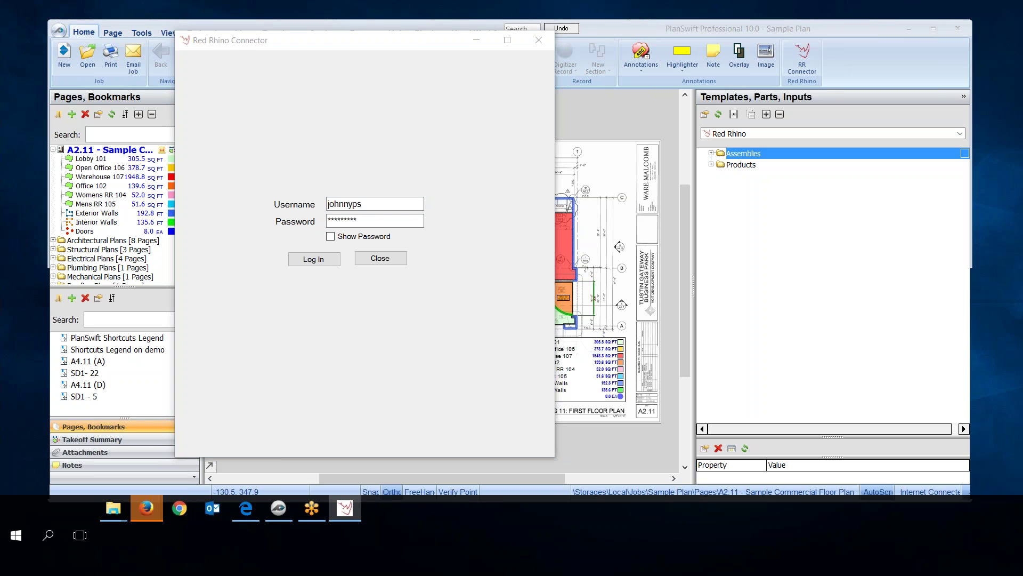
{"action": "left_click", "coordinate": [315, 265]}
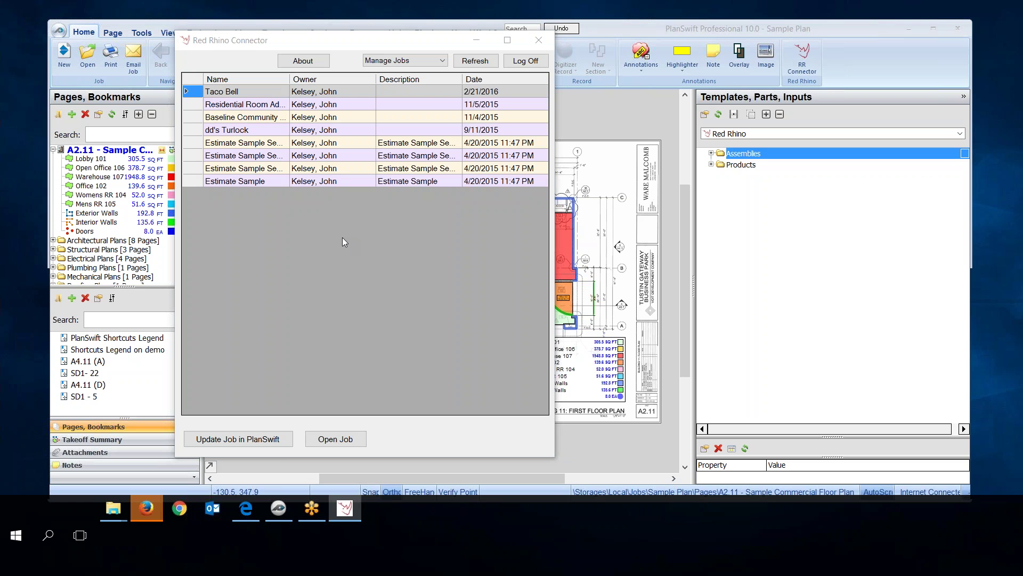
Open the Taco Bell job from the connector's job list and minimize the connector window.
{"action": "left_click", "coordinate": [377, 42]}
{"action": "left_click_drag", "start_coordinate": [377, 43], "coordinate": [0, 56]}
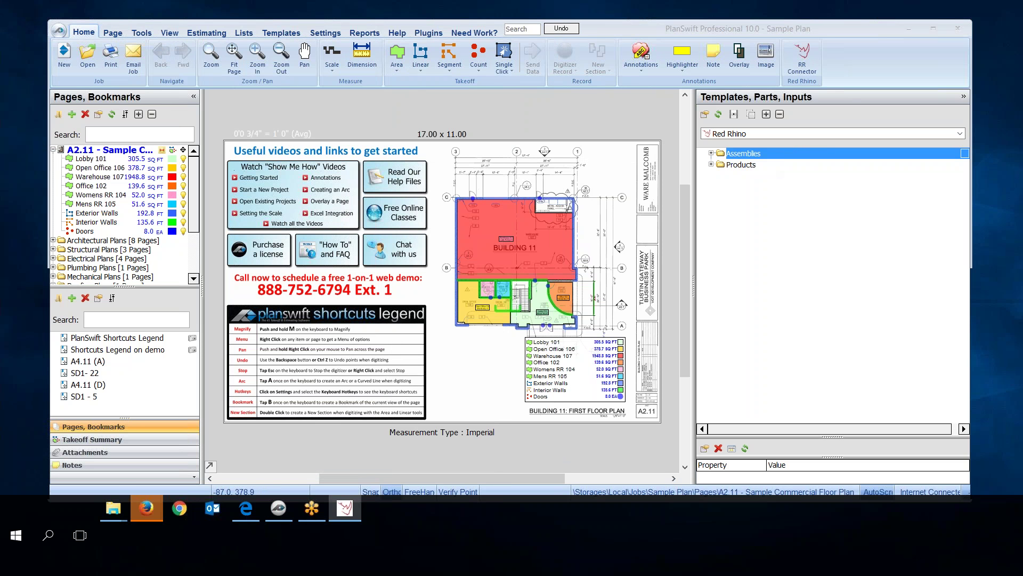
{"action": "left_click_drag", "start_coordinate": [290, 35], "coordinate": [371, 44]}
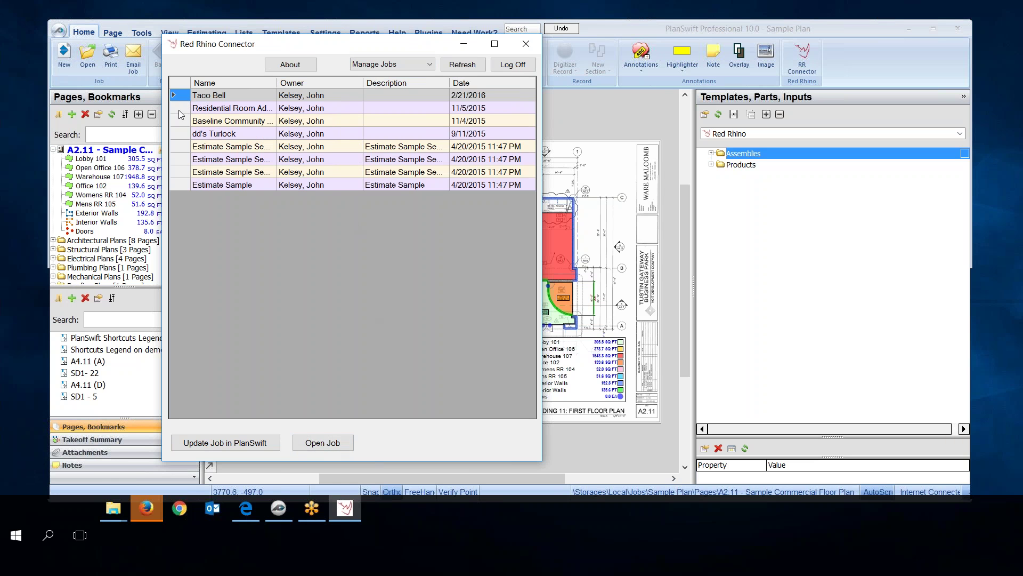
{"action": "left_click", "coordinate": [205, 107]}
{"action": "key", "text": "Up"}
{"action": "left_click", "coordinate": [328, 444]}
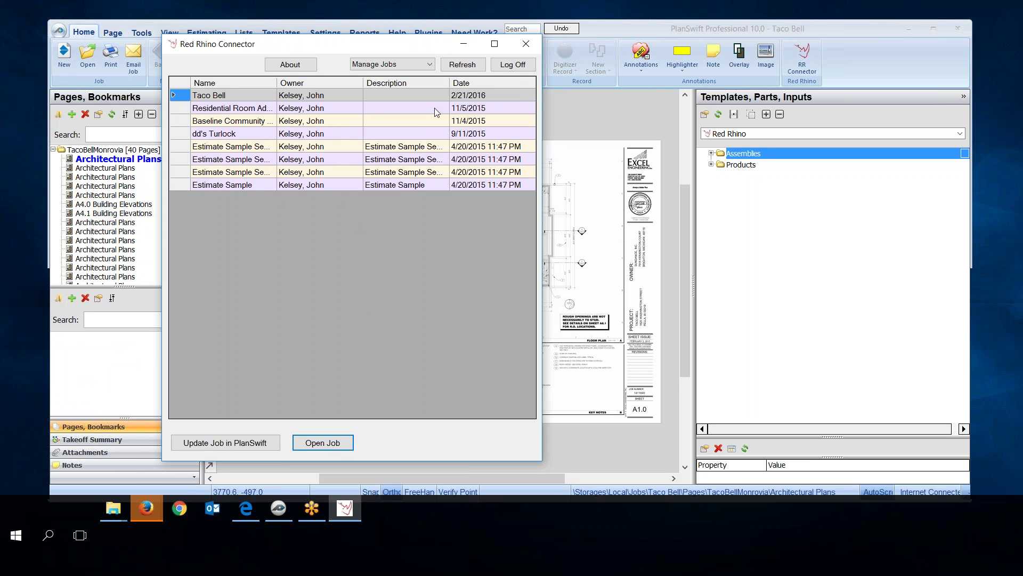
{"action": "left_click", "coordinate": [464, 48]}
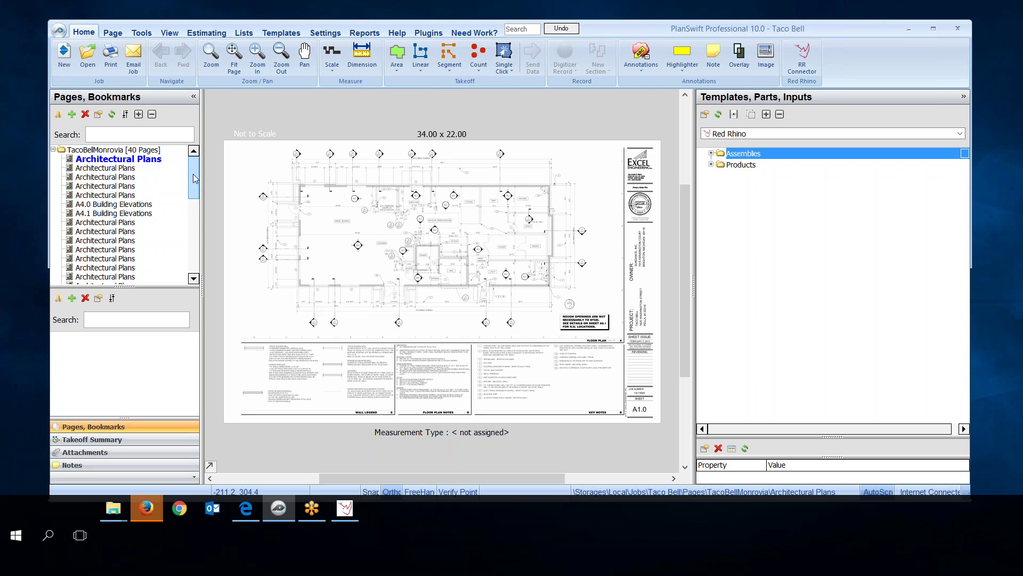
Look through the Taco Bell job's page list down to the electrical sheets.
{"action": "left_click_drag", "start_coordinate": [193, 173], "coordinate": [193, 203]}
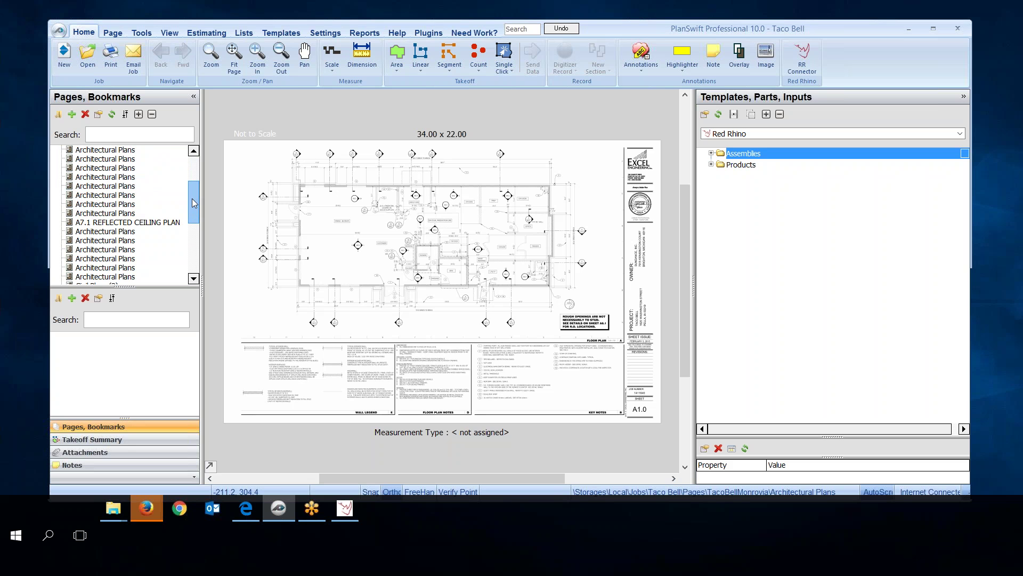
{"action": "left_click_drag", "start_coordinate": [192, 203], "coordinate": [193, 253]}
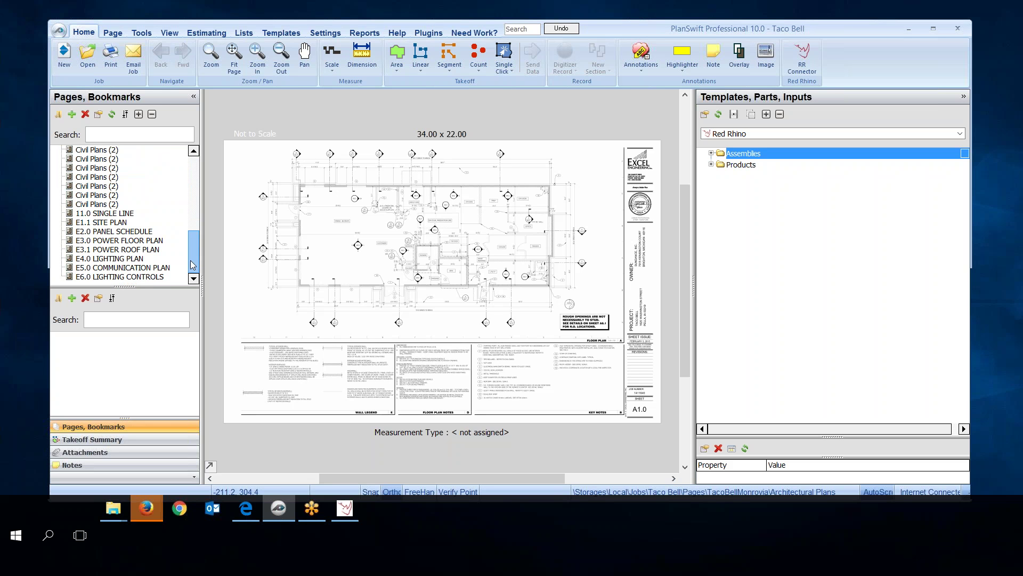
{"action": "left_click", "coordinate": [121, 215]}
{"action": "left_click_drag", "start_coordinate": [121, 215], "coordinate": [145, 255]}
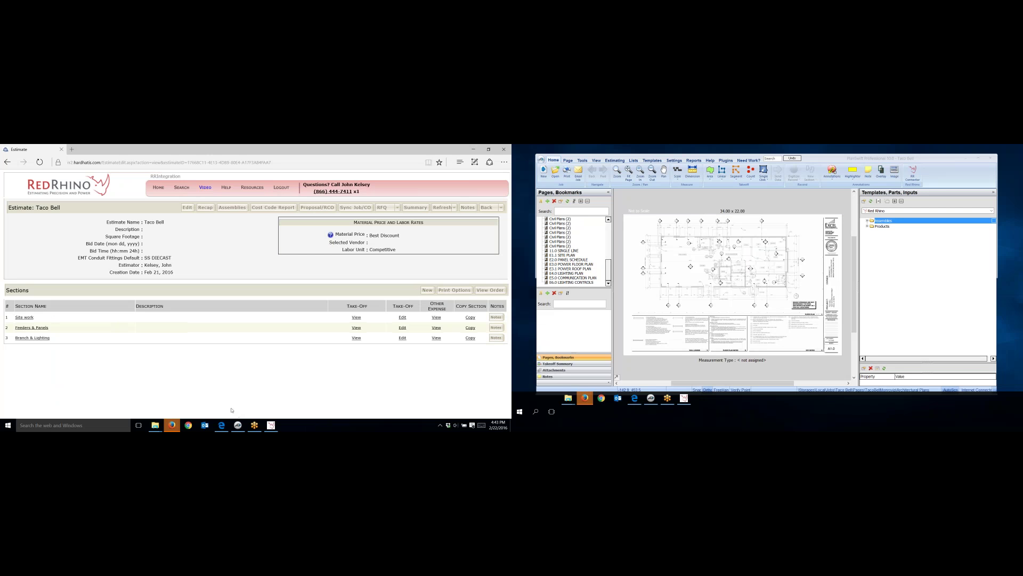
Restore the Red Rhino Connector window, move it to the other monitor beside the web estimate, and minimize it again.
{"action": "left_click", "coordinate": [272, 427]}
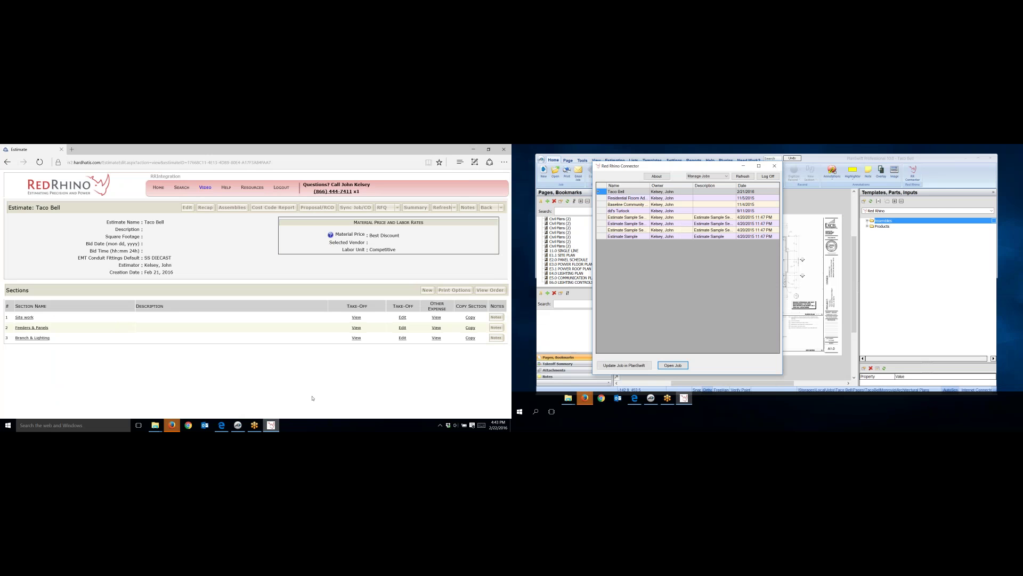
{"action": "left_click_drag", "start_coordinate": [356, 168], "coordinate": [242, 172]}
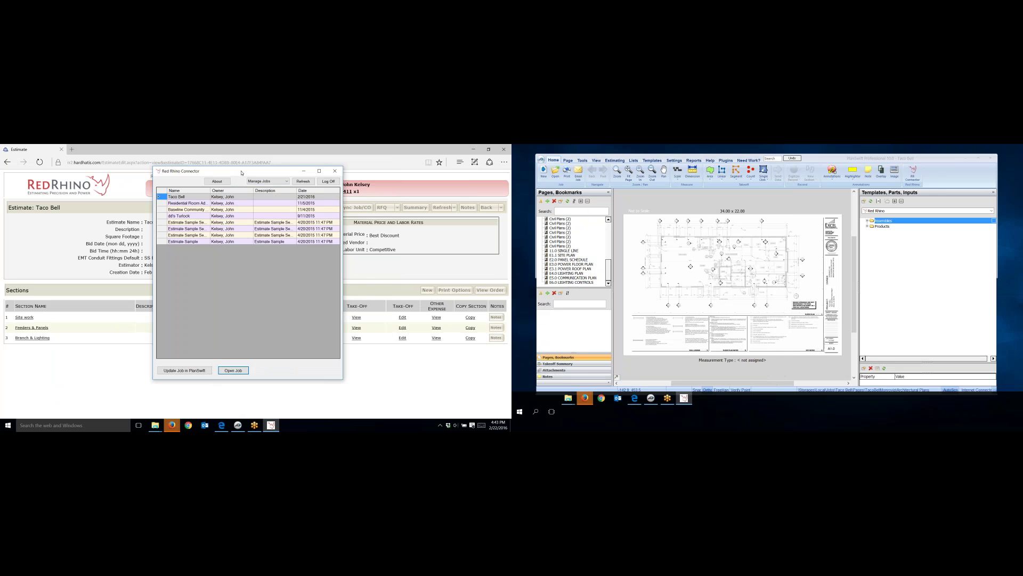
{"action": "left_click", "coordinate": [302, 173]}
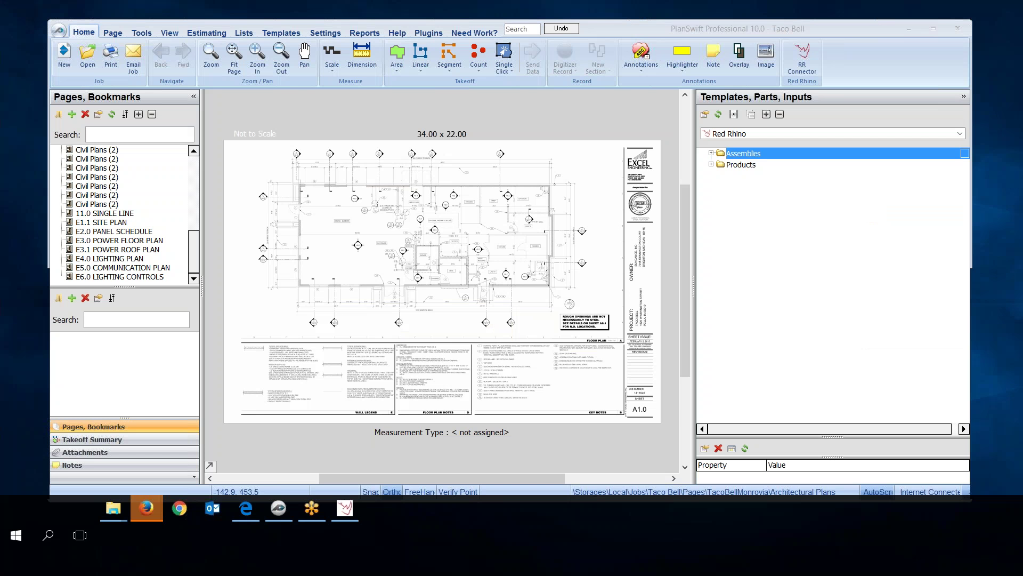
Open the E3.0 POWER FLOOR PLAN page and bring the receptacles around the restrooms into close view.
{"action": "left_click", "coordinate": [151, 243]}
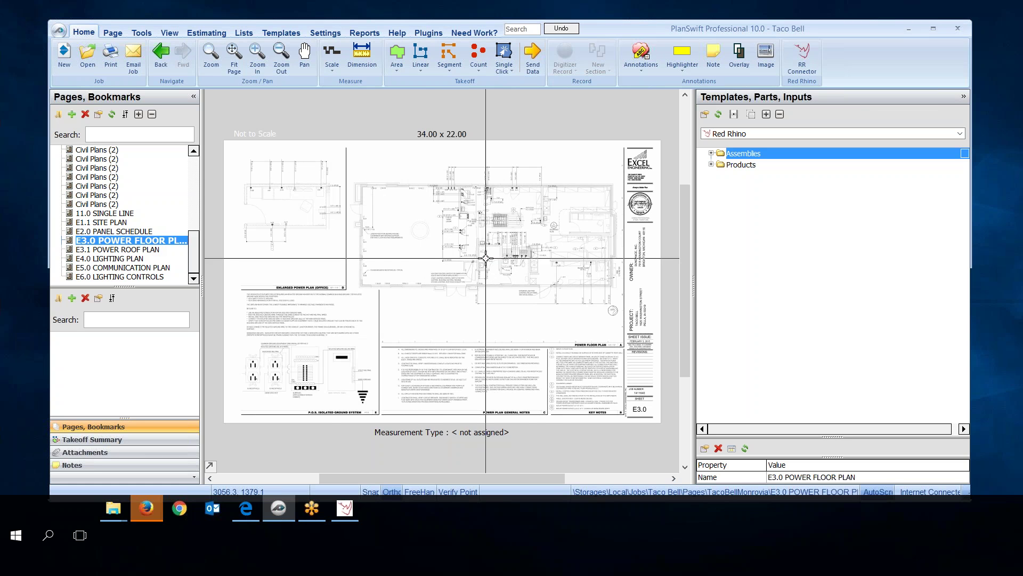
{"action": "scroll", "coordinate": [490, 263], "scroll_direction": "up", "scroll_amount": 3}
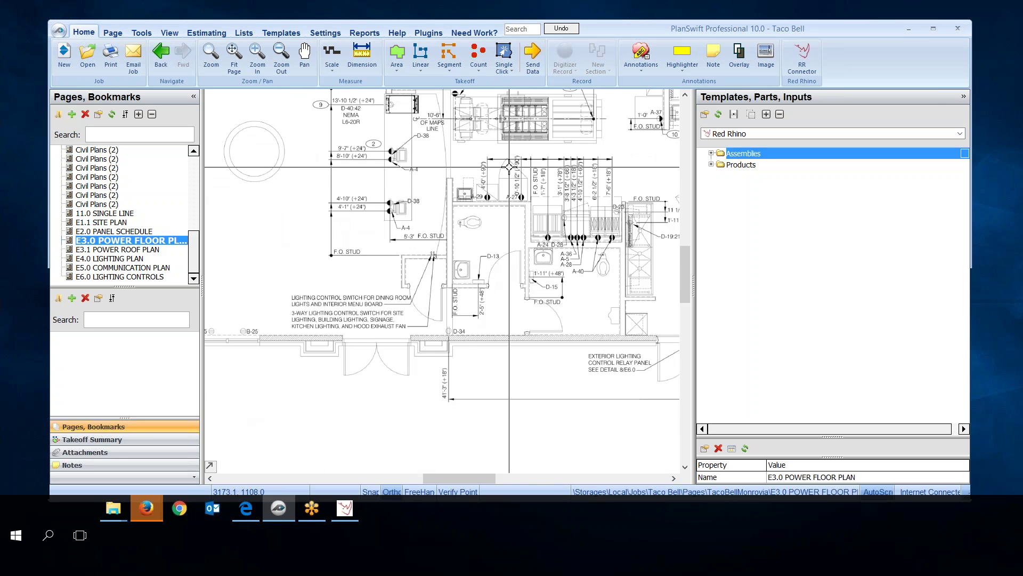
{"action": "left_click_drag", "start_coordinate": [510, 168], "coordinate": [485, 181]}
{"action": "left_click_drag", "start_coordinate": [458, 207], "coordinate": [356, 231]}
{"action": "key", "text": "Escape"}
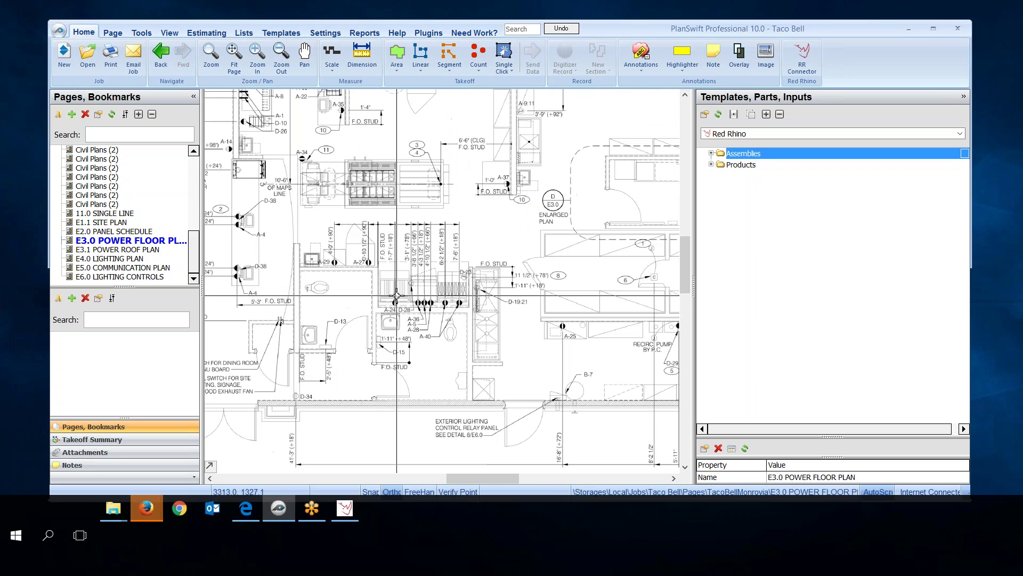
{"action": "scroll", "coordinate": [396, 295], "scroll_direction": "up", "scroll_amount": 1}
{"action": "left_click_drag", "start_coordinate": [397, 286], "coordinate": [390, 232]}
{"action": "key", "text": "Escape"}
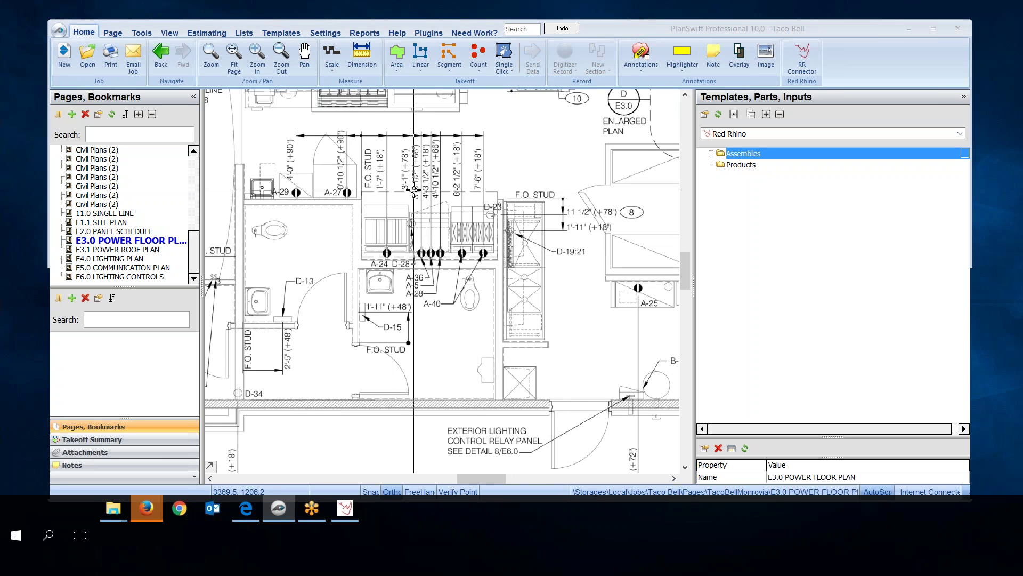
Expand the Red Rhino assemblies through 200 - Commercial / Industrial and 14 - Receptacles to 14.2 - Receptacles - Stainless Steel Plates.
{"action": "left_click", "coordinate": [712, 154]}
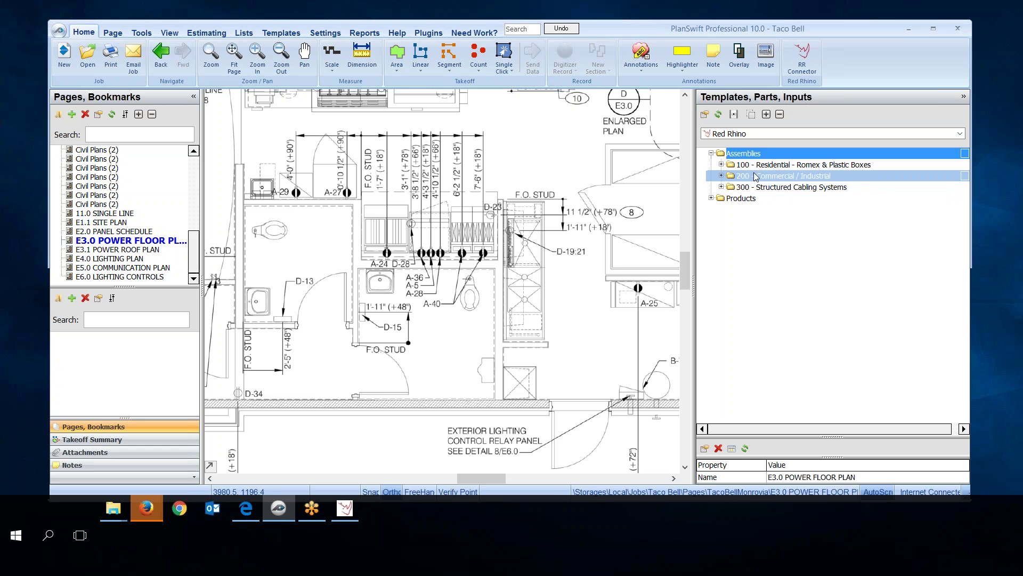
{"action": "left_click", "coordinate": [722, 176]}
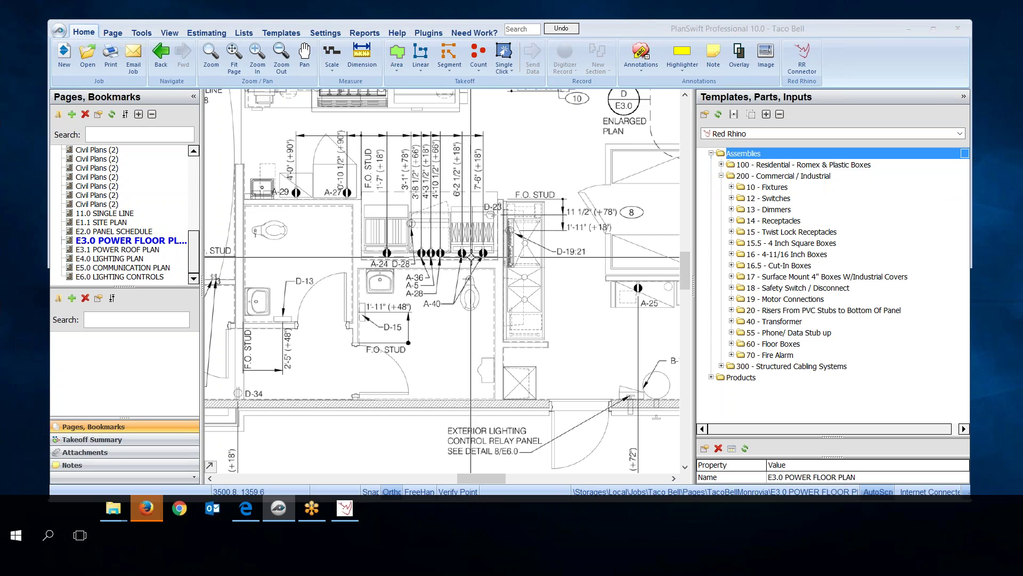
{"action": "left_click", "coordinate": [731, 220]}
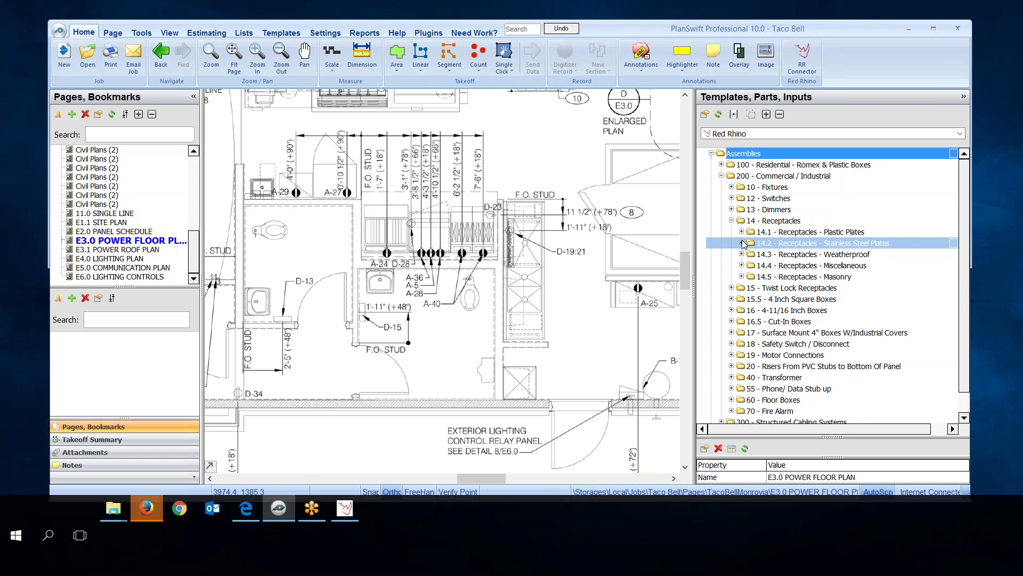
{"action": "left_click", "coordinate": [742, 243]}
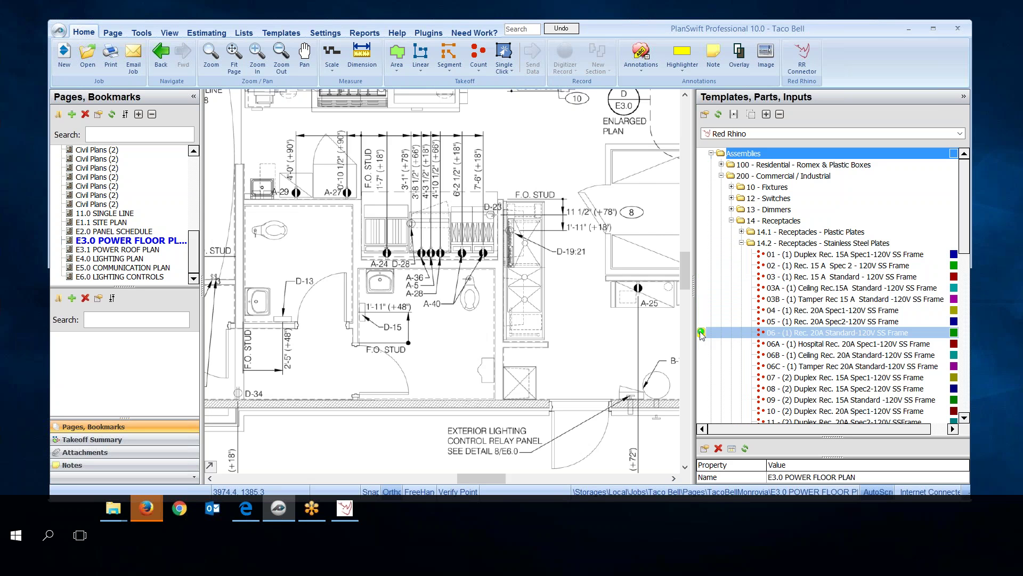
Start a takeoff of assembly 06 - (1) Rec. 20A Standard-120V SS Frame in the folder Taco Bell\Branch & Lighting.
{"action": "double_click", "coordinate": [700, 334]}
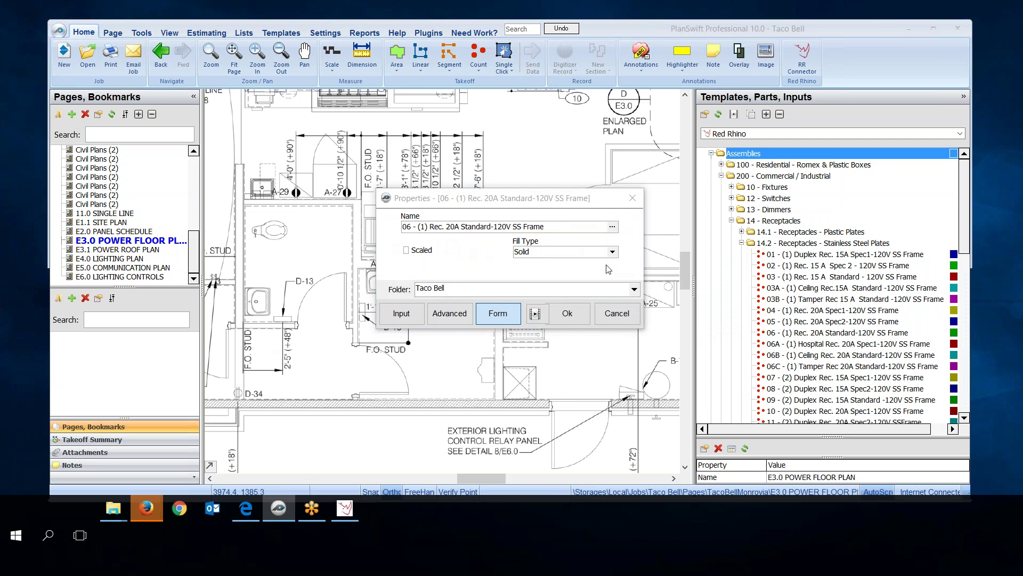
{"action": "left_click", "coordinate": [634, 289]}
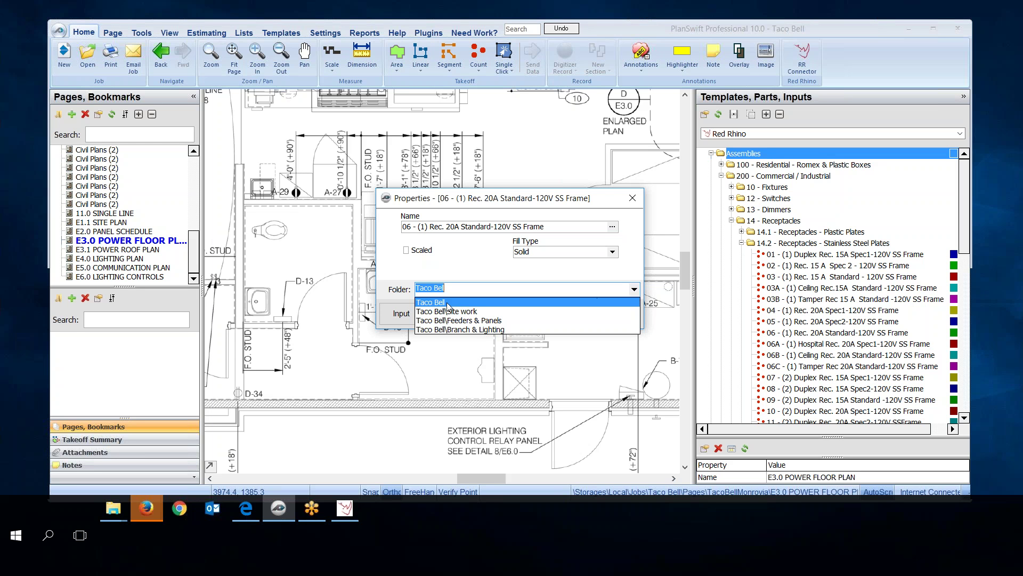
{"action": "left_click", "coordinate": [463, 330]}
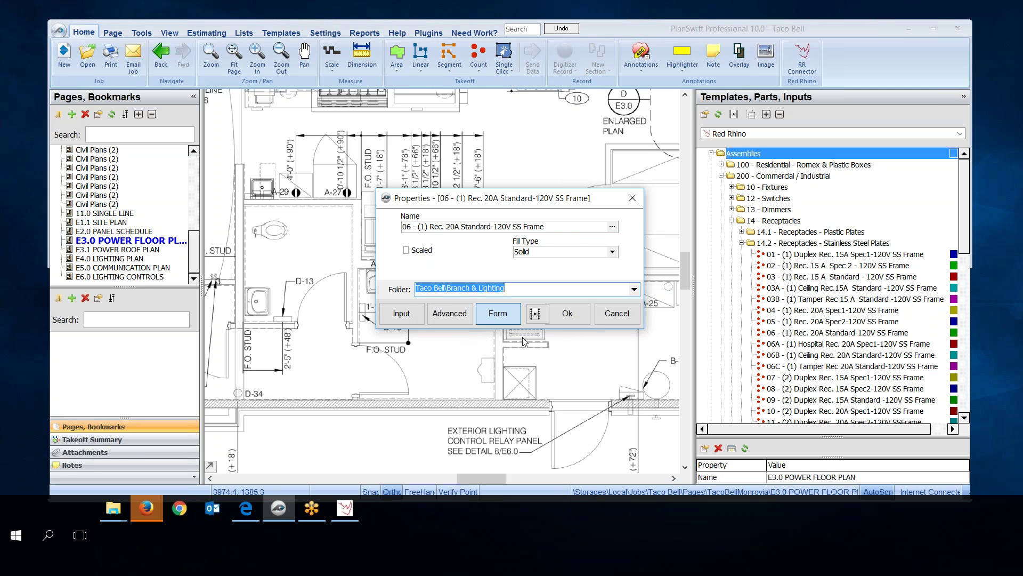
{"action": "left_click", "coordinate": [568, 314]}
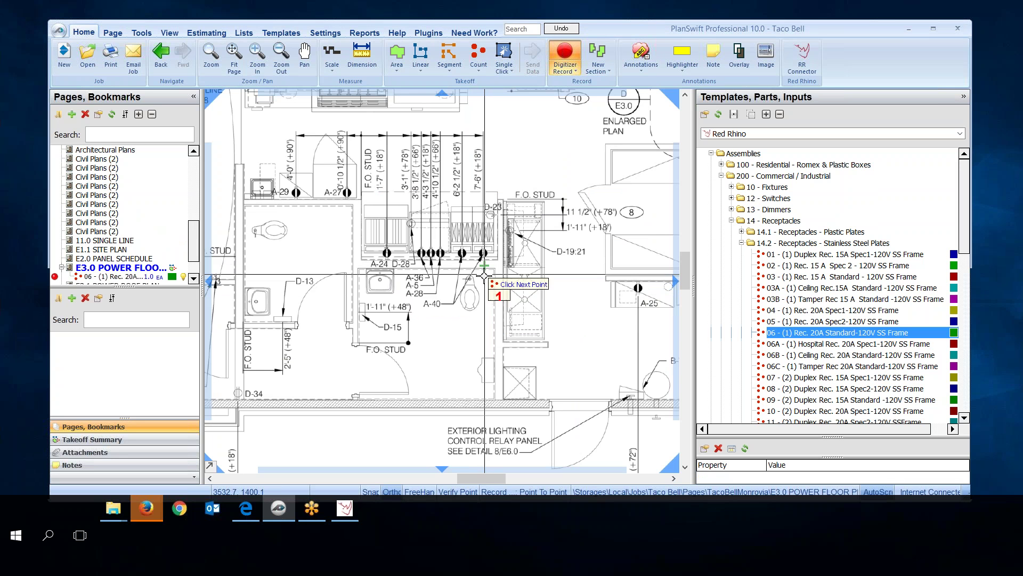
Count nine receptacles on the power plan, from the A-40 pair along the counter wall to A-29, A-27 and A-25, and stop recording.
{"action": "left_click", "coordinate": [484, 266]}
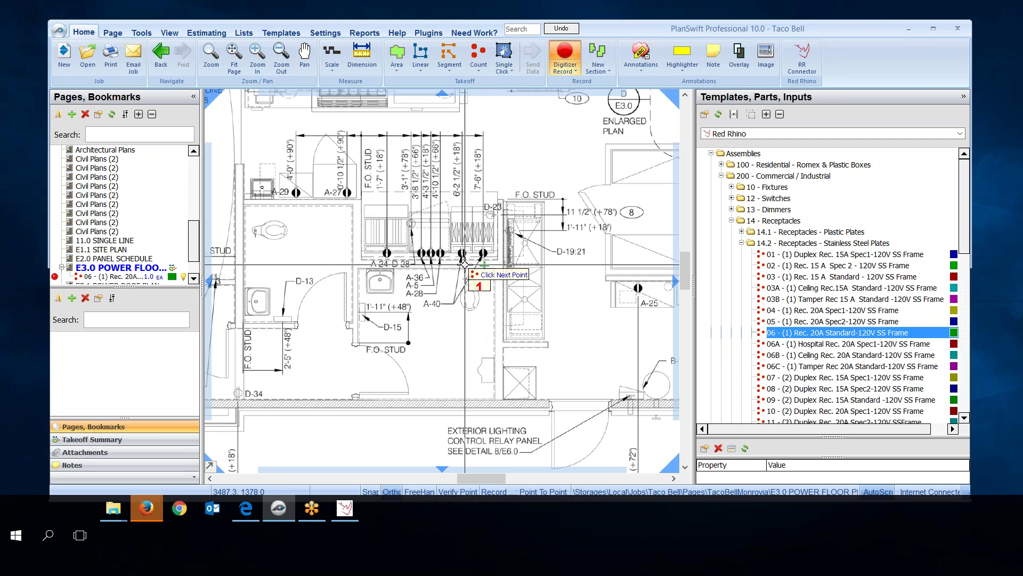
{"action": "left_click", "coordinate": [465, 265]}
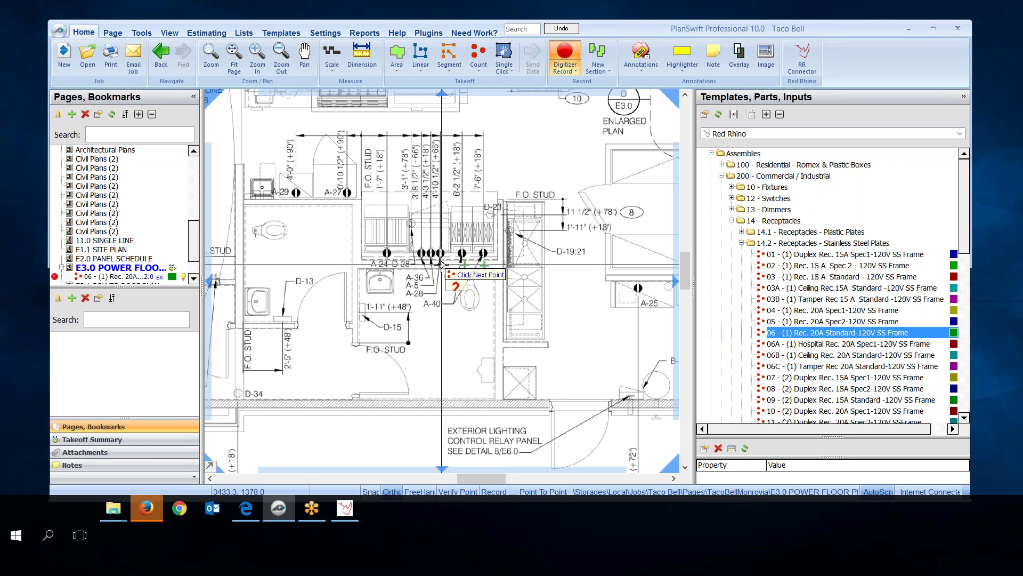
{"action": "left_click", "coordinate": [441, 265]}
{"action": "left_click", "coordinate": [432, 265]}
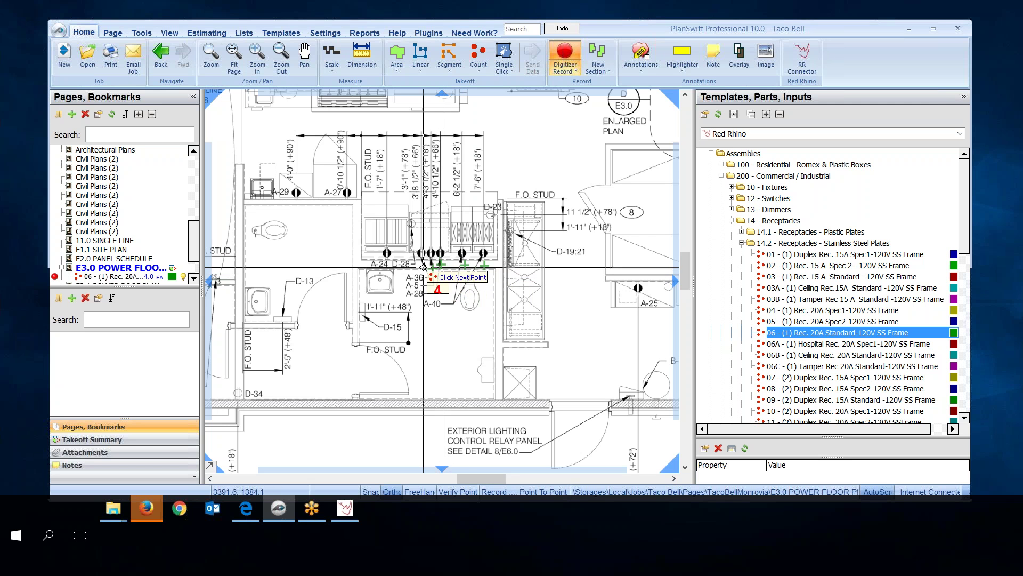
{"action": "left_click", "coordinate": [422, 267]}
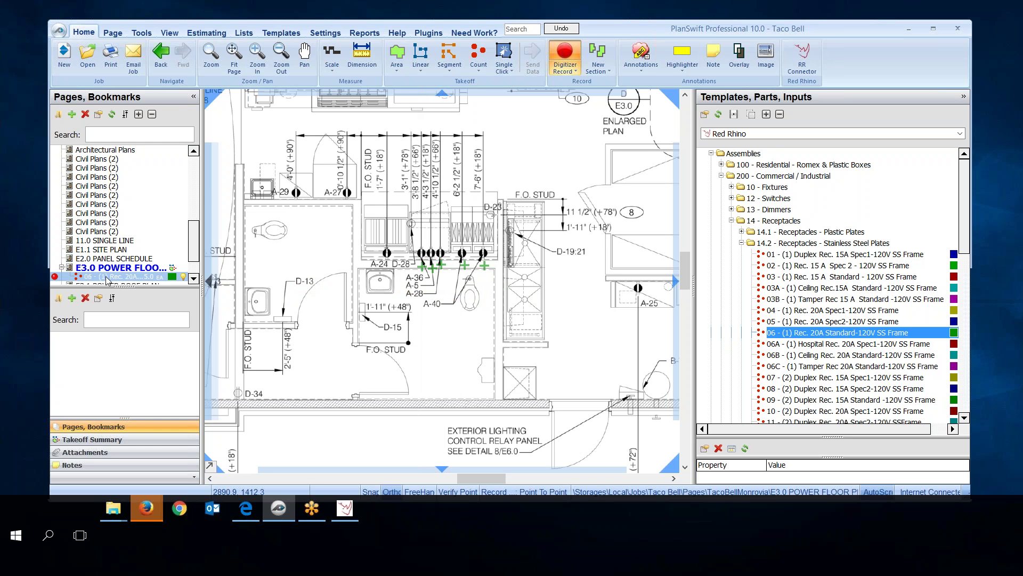
{"action": "left_click", "coordinate": [388, 265]}
{"action": "left_click", "coordinate": [294, 201]}
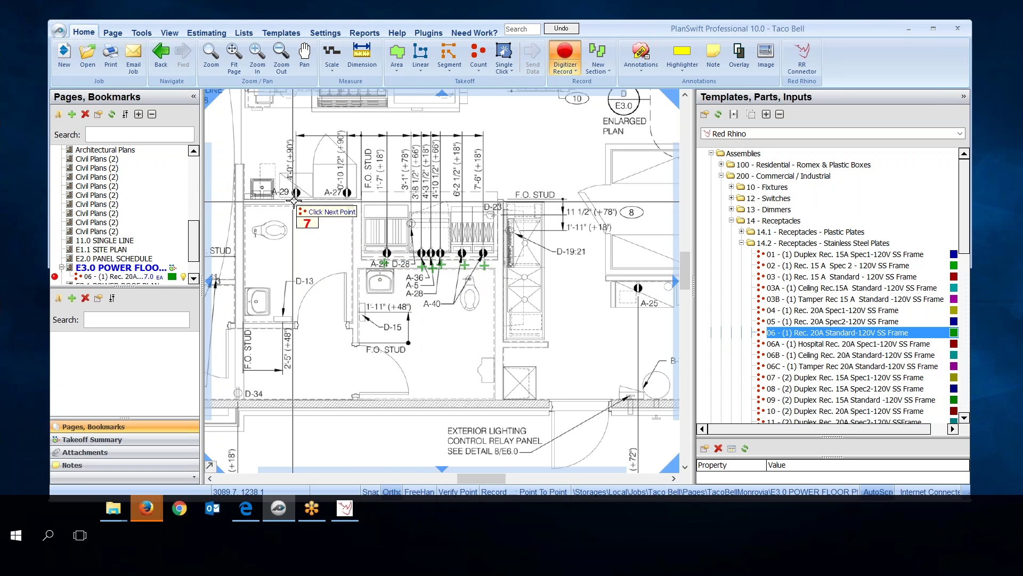
{"action": "left_click", "coordinate": [348, 212]}
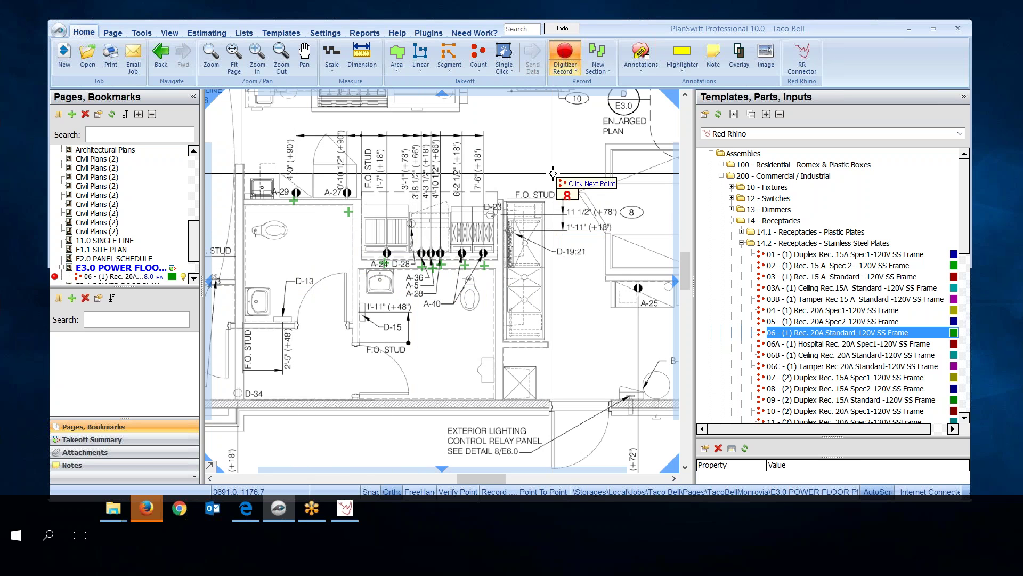
{"action": "left_click", "coordinate": [638, 297]}
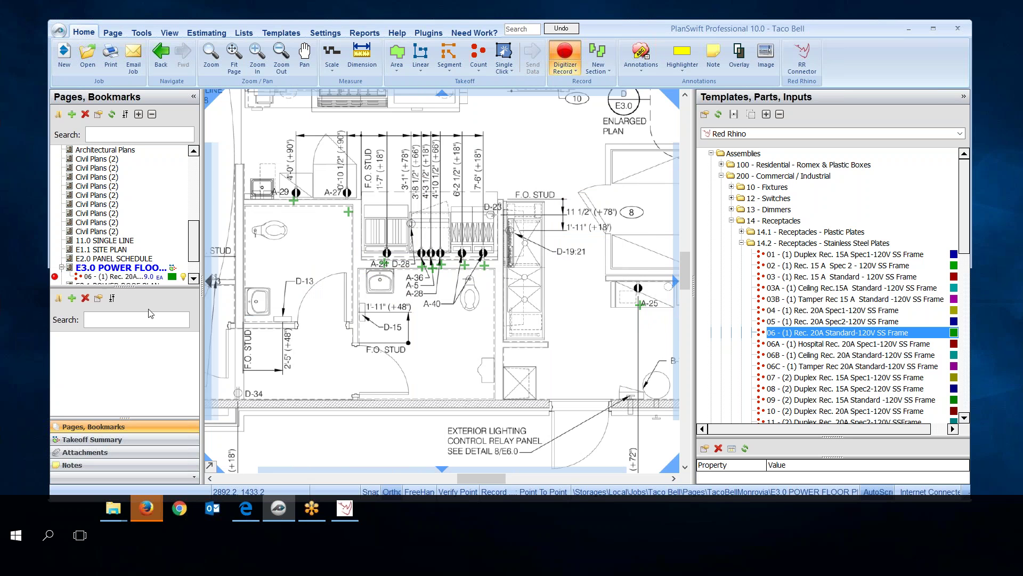
{"action": "right_click", "coordinate": [534, 271]}
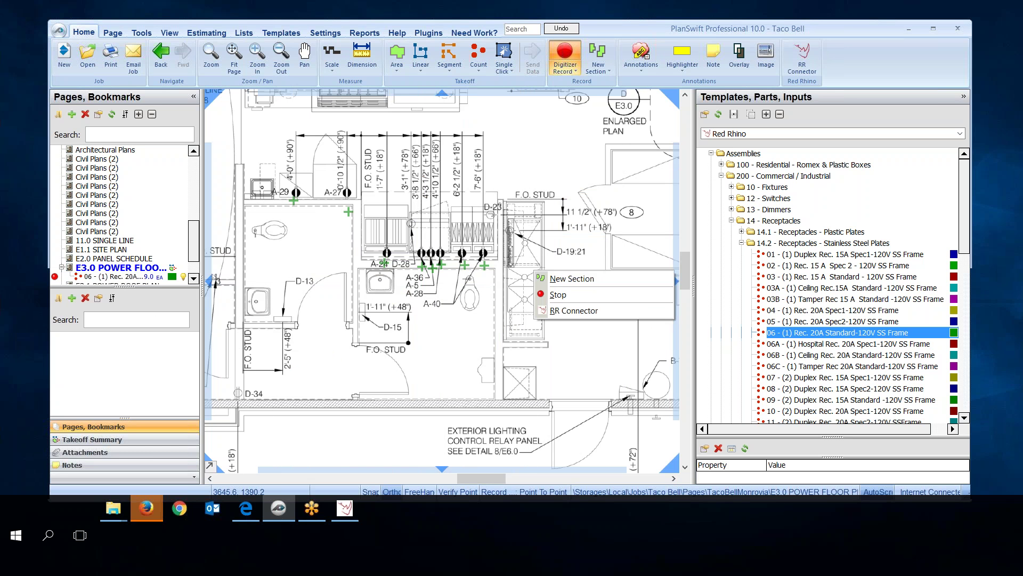
{"action": "left_click", "coordinate": [555, 296]}
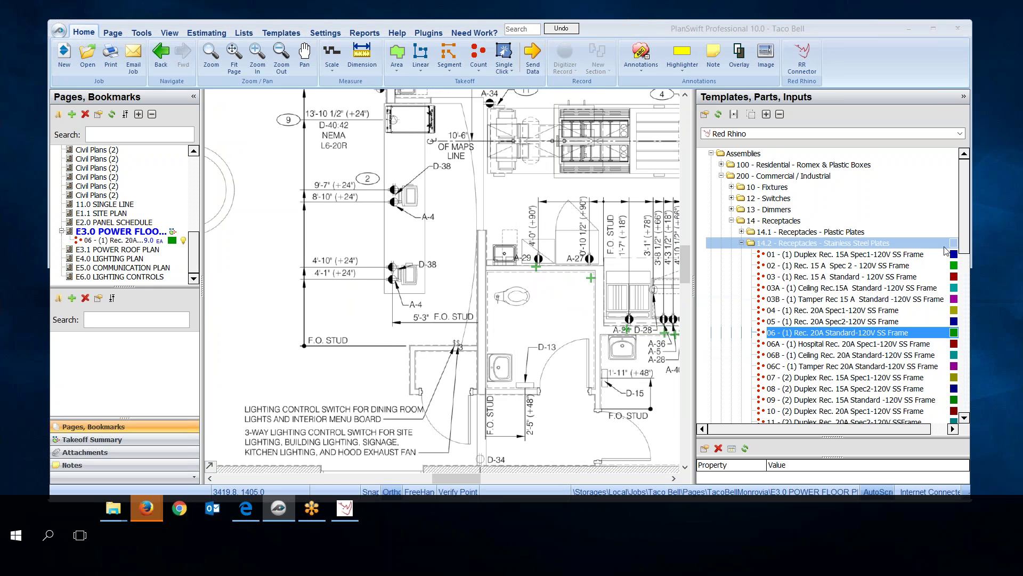
Start a takeoff of assembly 12 - (2) Duplex Rec. 20A Standard -120V SS Frame in the folder Taco Bell\Branch & Lighting.
{"action": "left_click_drag", "start_coordinate": [963, 230], "coordinate": [963, 275]}
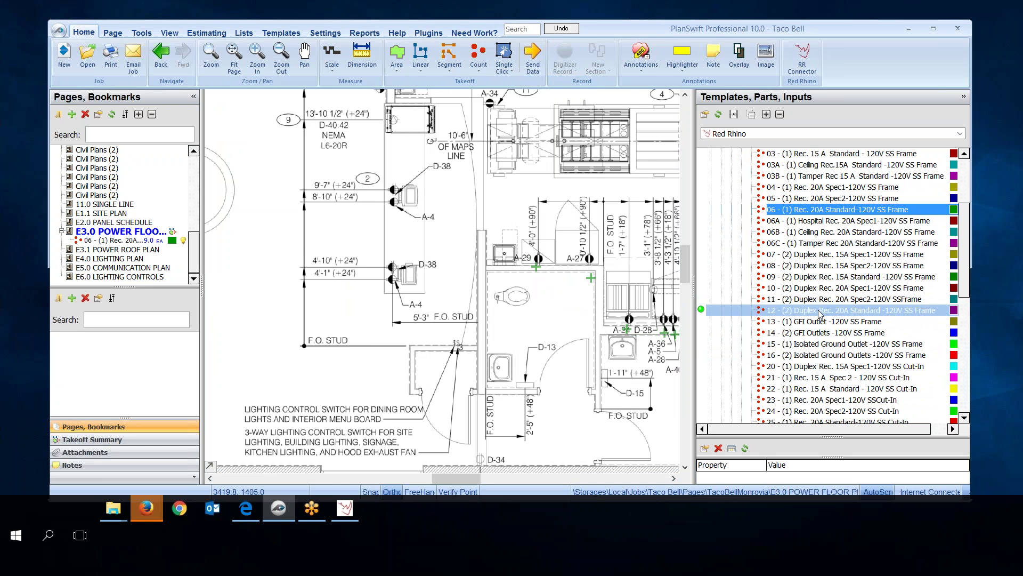
{"action": "double_click", "coordinate": [702, 311]}
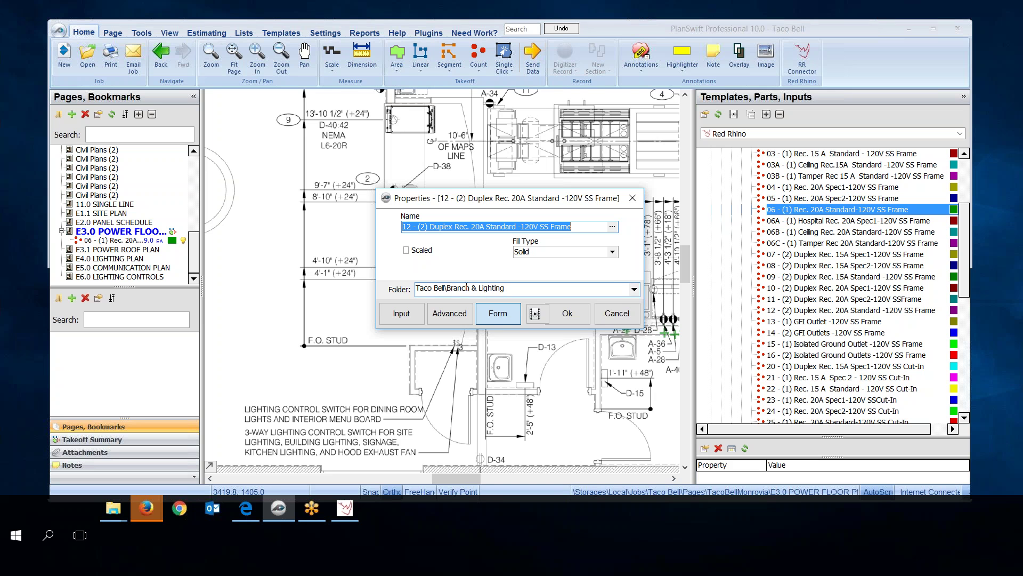
{"action": "left_click", "coordinate": [634, 289]}
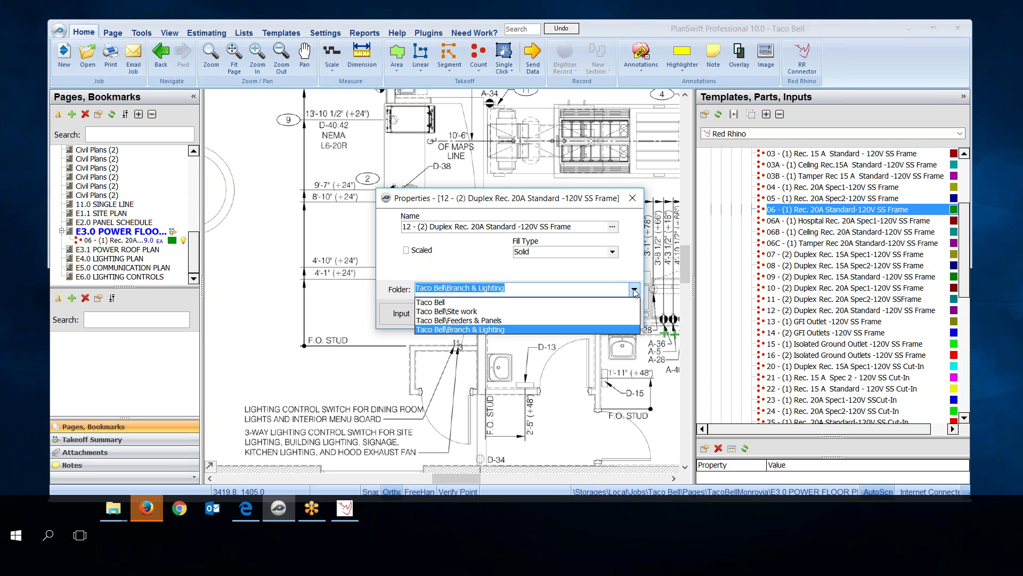
{"action": "left_click", "coordinate": [541, 329]}
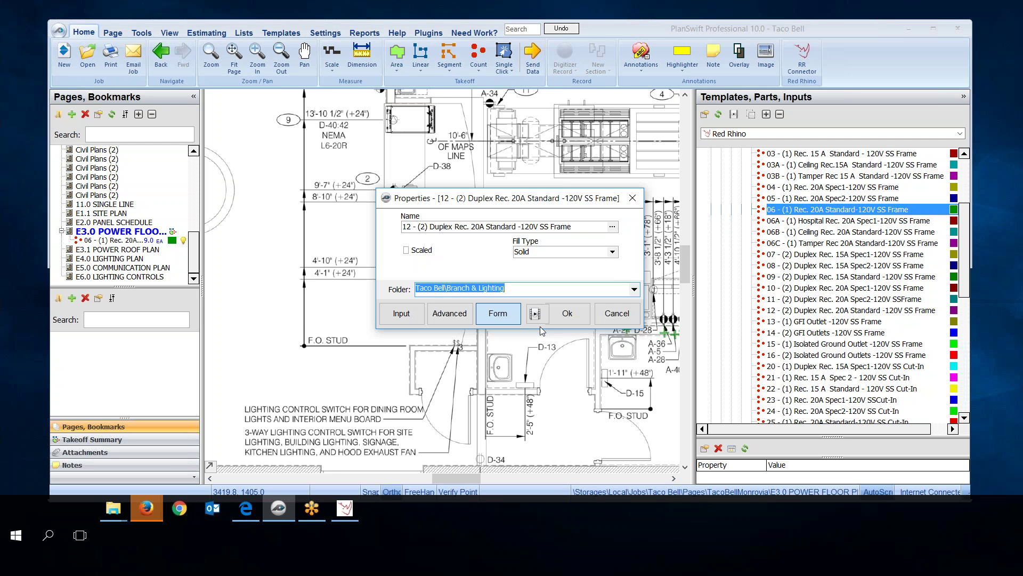
{"action": "left_click", "coordinate": [568, 316]}
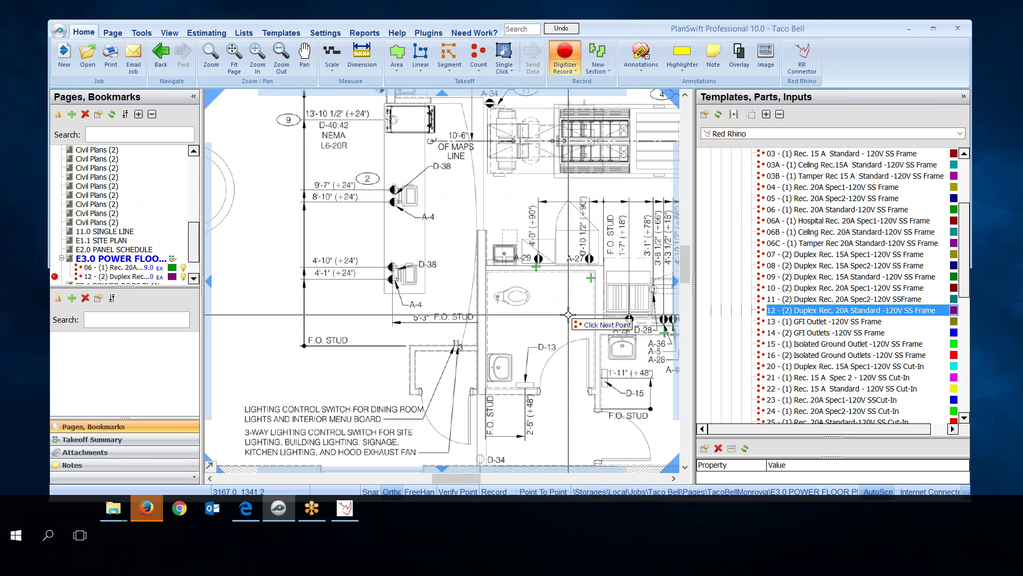
Count two duplex receptacles, one at the upper A-4 outlet and one at the lower D-38 outlet, and stop recording.
{"action": "left_click", "coordinate": [409, 203]}
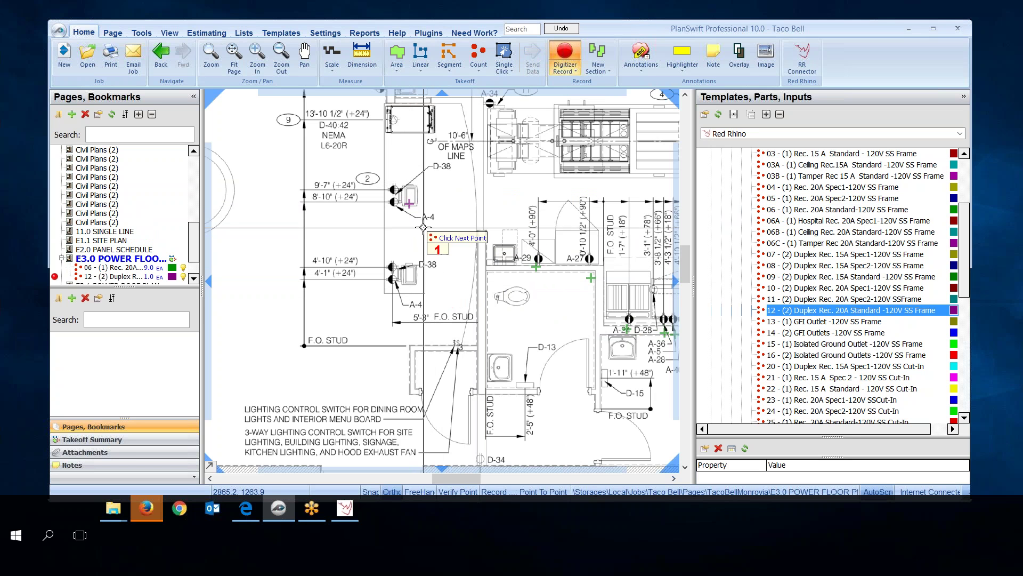
{"action": "left_click", "coordinate": [380, 266]}
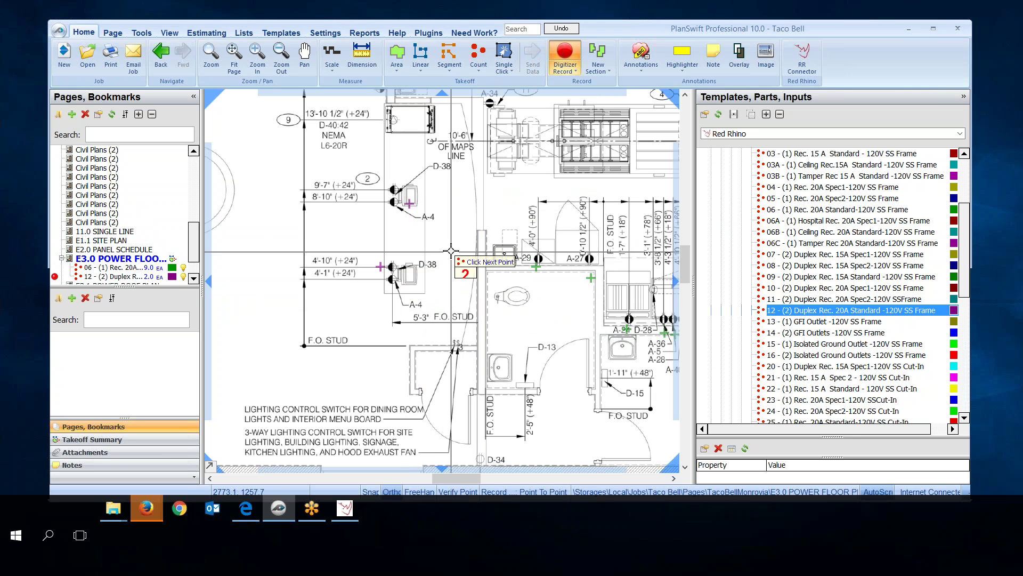
{"action": "right_click", "coordinate": [471, 203]}
{"action": "left_click", "coordinate": [502, 226]}
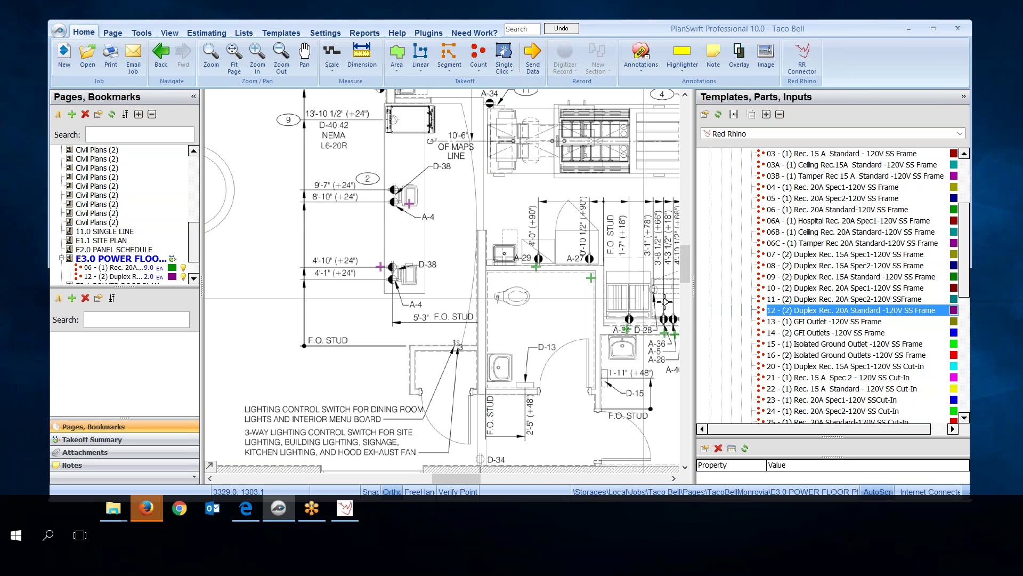
{"action": "left_click", "coordinate": [804, 313]}
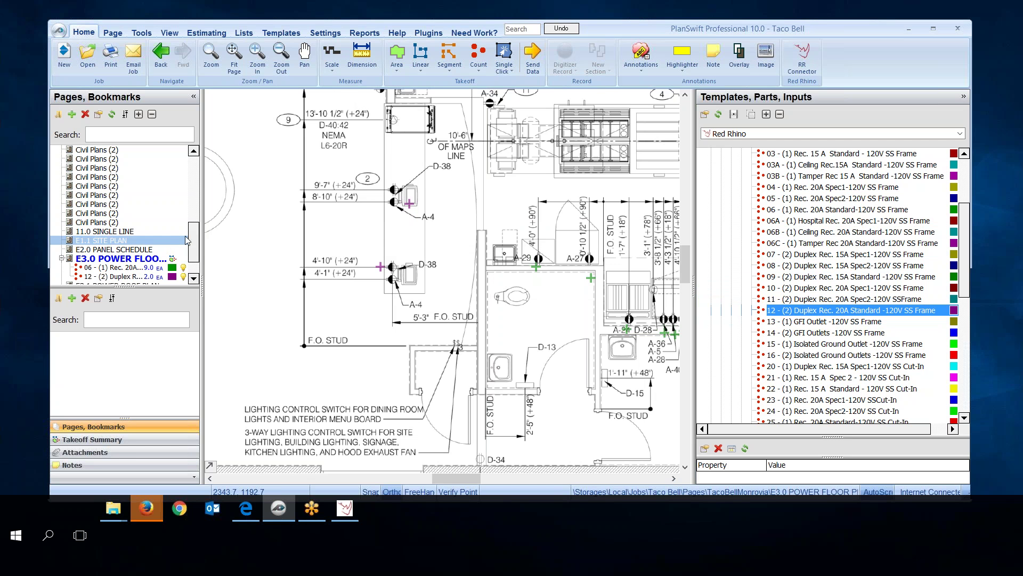
Resume the existing 06 - (1) Rec. 20A takeoff, add the upper D-38 and lower A-4 receptacles, and stop recording.
{"action": "left_click_drag", "start_coordinate": [195, 237], "coordinate": [195, 246]}
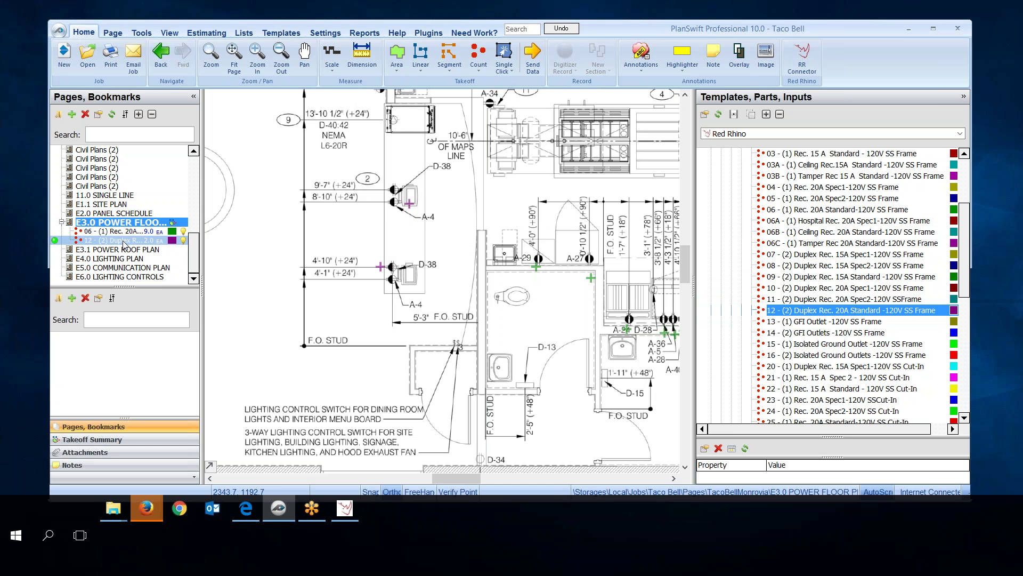
{"action": "left_click", "coordinate": [55, 232]}
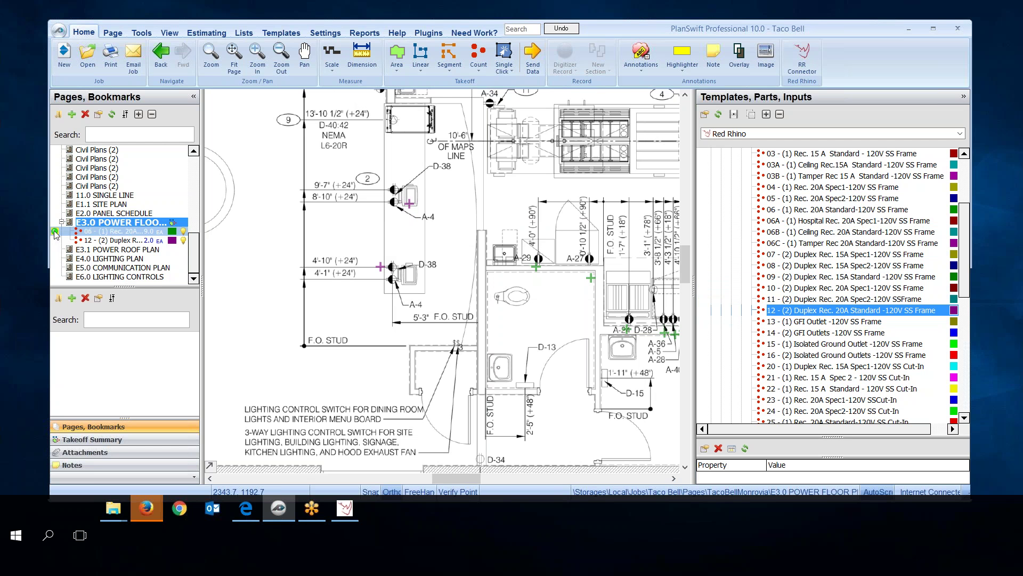
{"action": "left_click", "coordinate": [54, 232]}
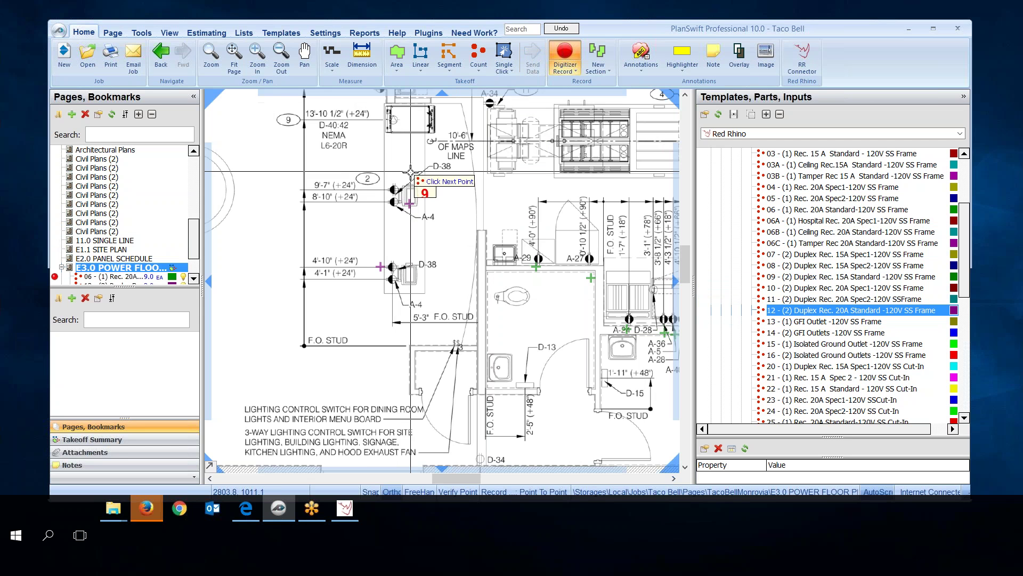
{"action": "left_click", "coordinate": [393, 188]}
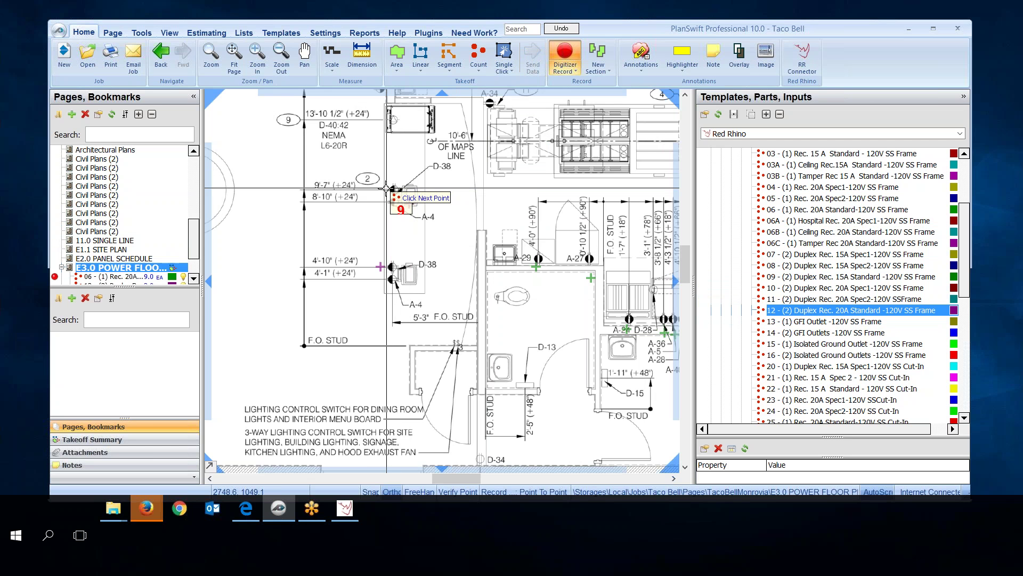
{"action": "left_click", "coordinate": [378, 279]}
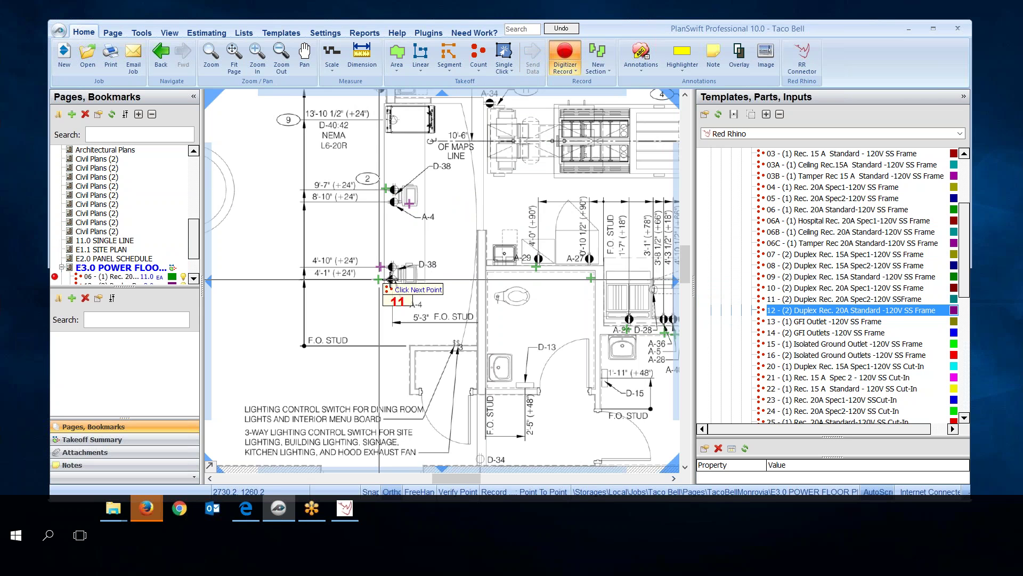
{"action": "right_click", "coordinate": [449, 230]}
{"action": "left_click", "coordinate": [471, 251]}
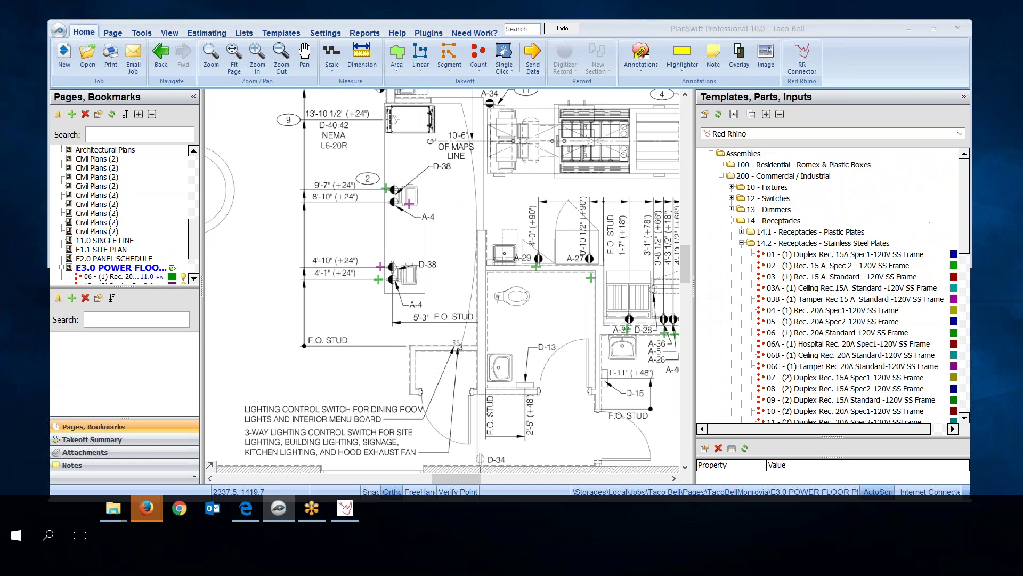
Collapse the Red Rhino Assemblies tree and expand the Products categories.
{"action": "left_click", "coordinate": [741, 243]}
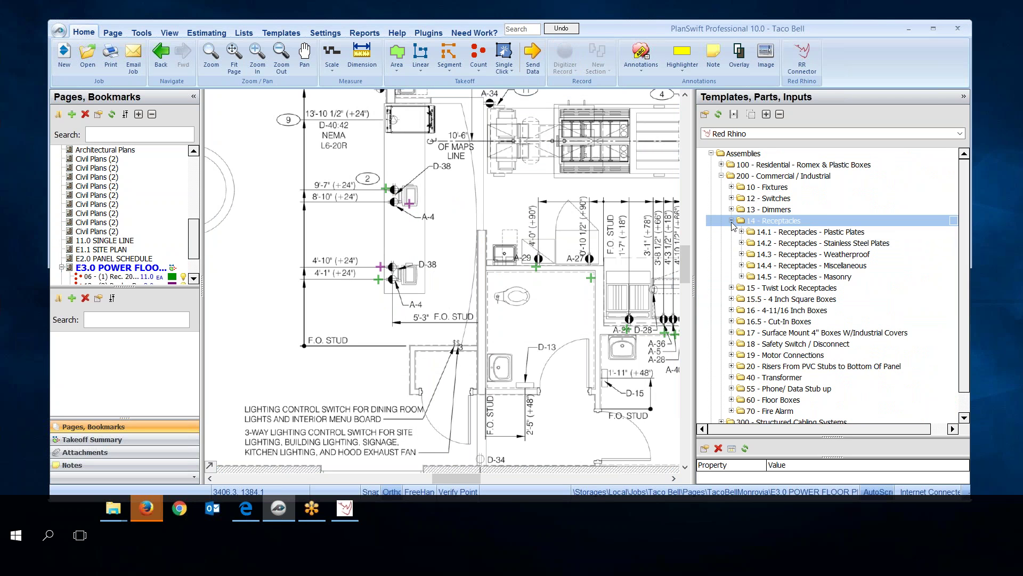
{"action": "left_click", "coordinate": [731, 221]}
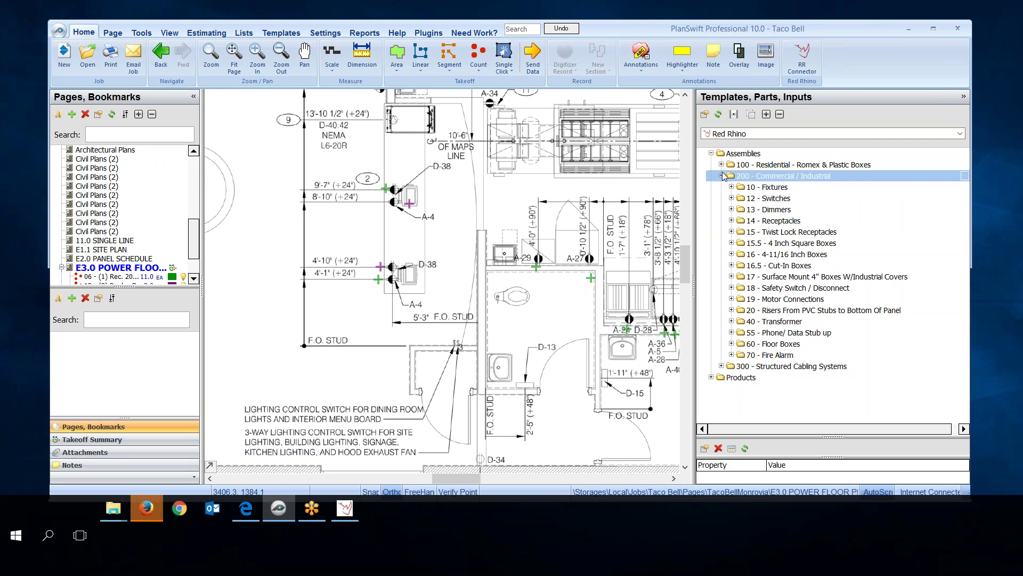
{"action": "left_click", "coordinate": [721, 177]}
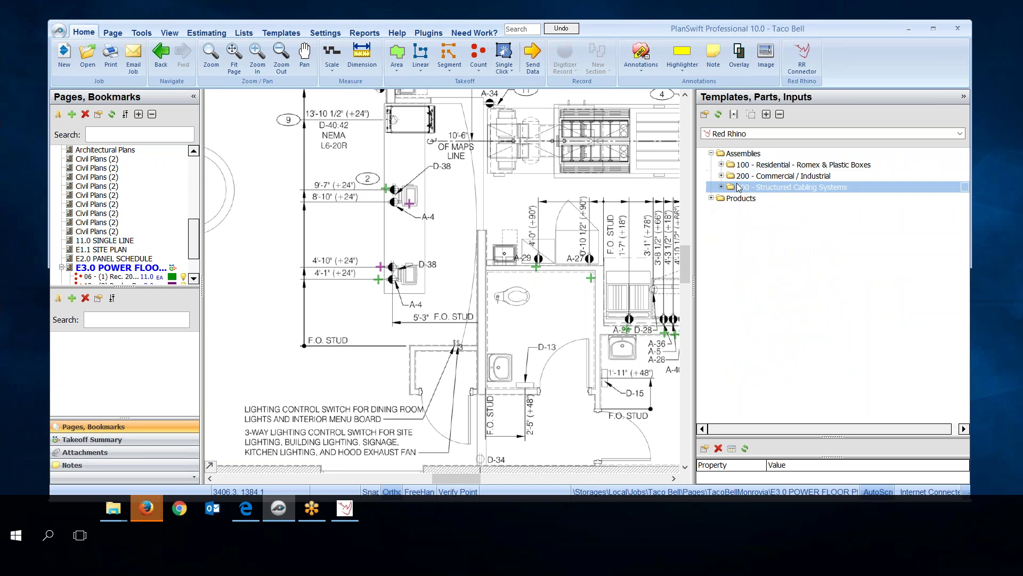
{"action": "left_click", "coordinate": [711, 154]}
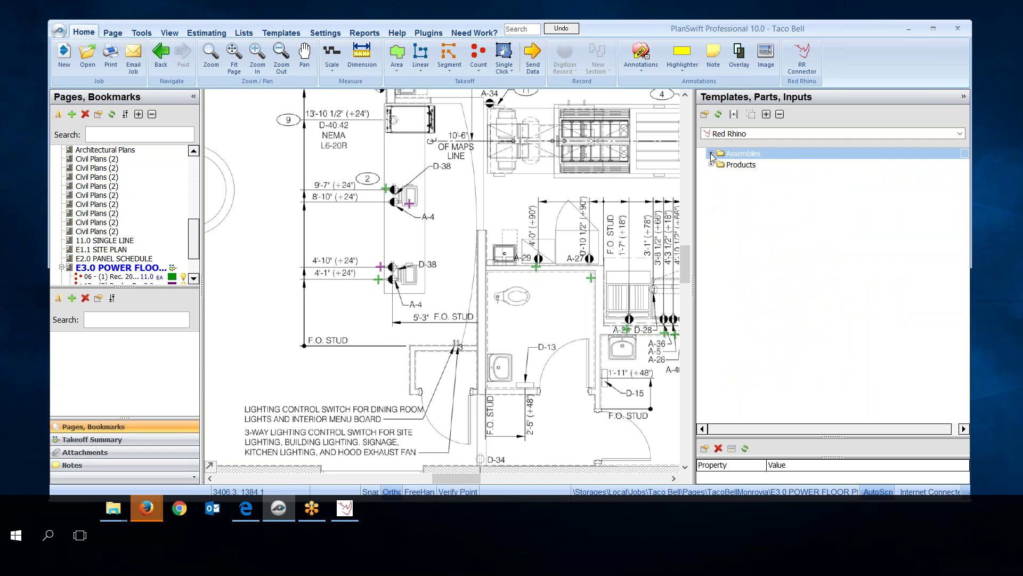
{"action": "left_click", "coordinate": [712, 166]}
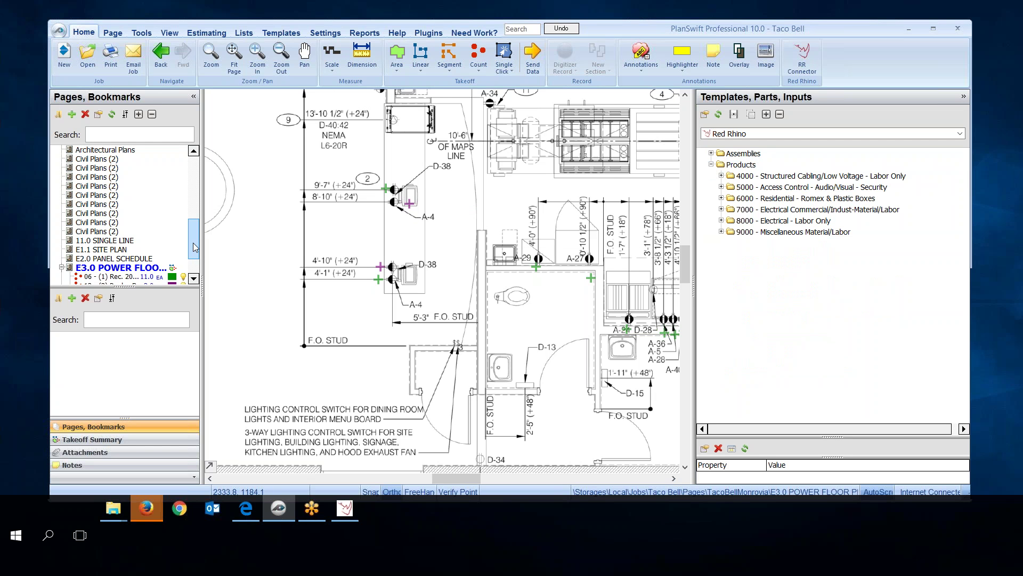
{"action": "left_click", "coordinate": [19, 347]}
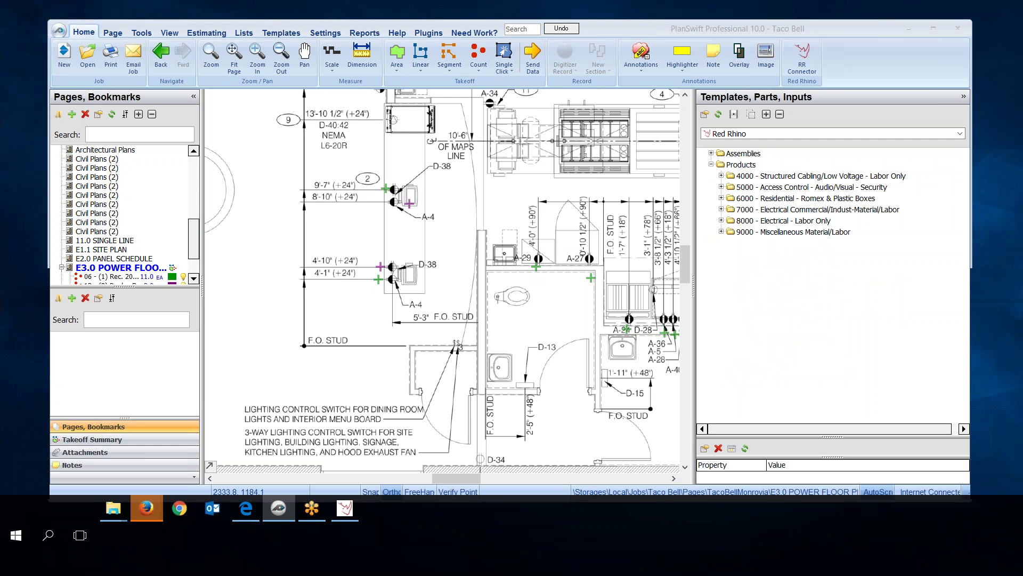
Open the E2.0 PANEL SCHEDULE page and bring the Kitchen Equipment Panel A load table into close view.
{"action": "left_click", "coordinate": [128, 259]}
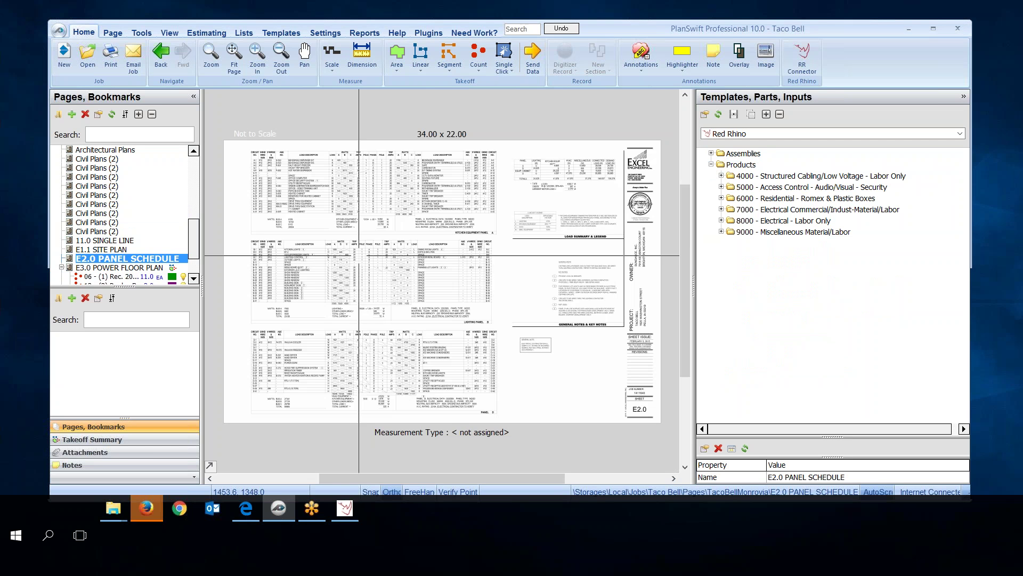
{"action": "scroll", "coordinate": [460, 230], "scroll_direction": "up", "scroll_amount": 1}
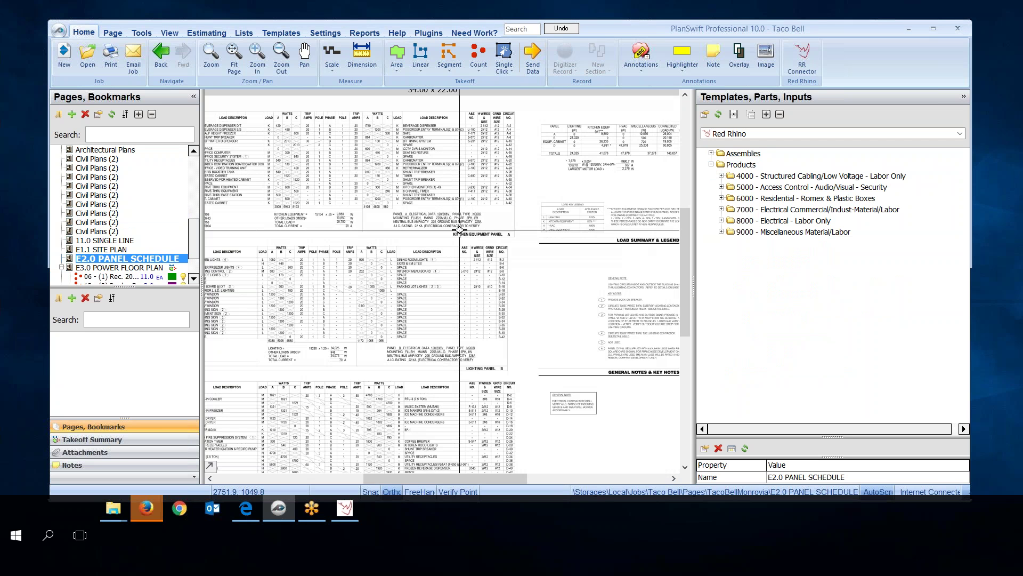
{"action": "mouse_move", "coordinate": [369, 197]}
{"action": "left_mouse_down"}
{"action": "mouse_move", "coordinate": [425, 214]}
{"action": "mouse_move", "coordinate": [424, 201]}
{"action": "left_mouse_up"}
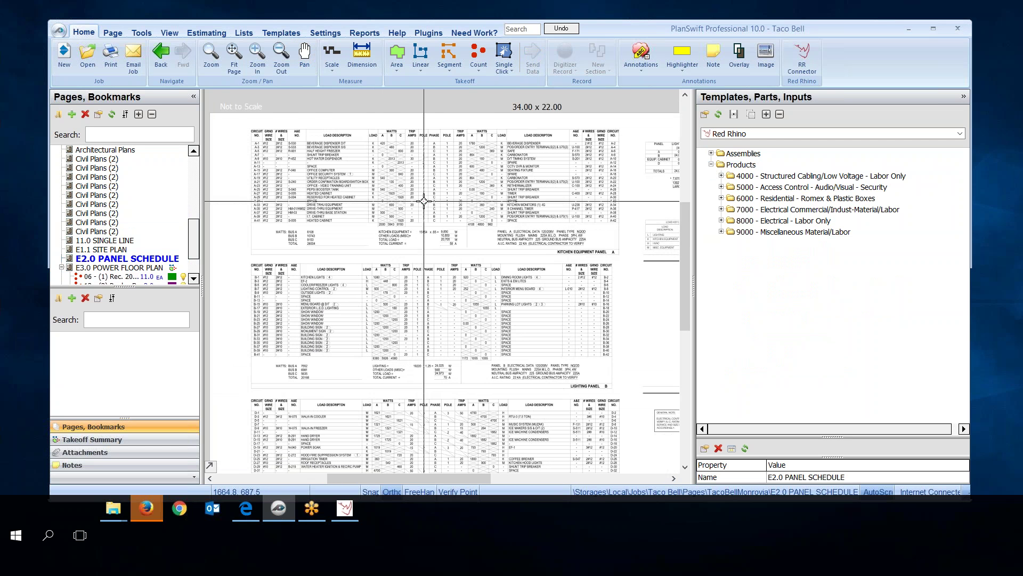
{"action": "scroll", "coordinate": [424, 200], "scroll_direction": "up", "scroll_amount": 1}
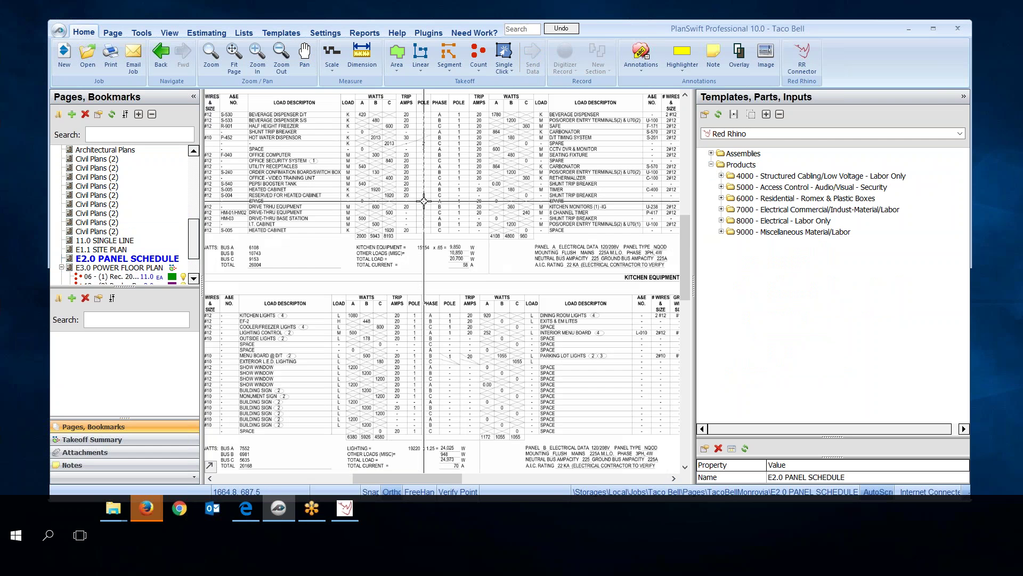
{"action": "scroll", "coordinate": [424, 201], "scroll_direction": "up", "scroll_amount": 1}
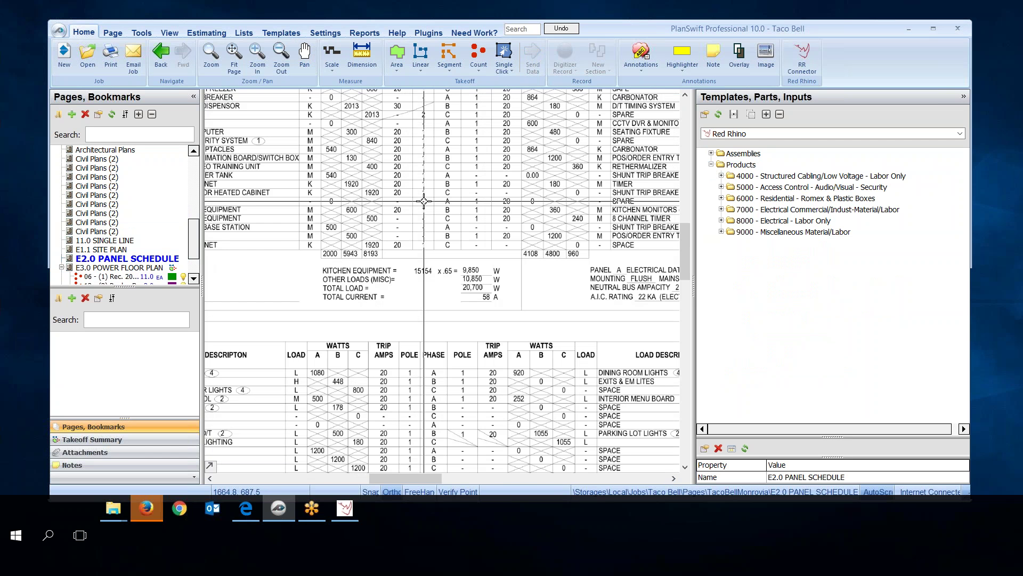
{"action": "mouse_move", "coordinate": [424, 201]}
{"action": "left_mouse_down"}
{"action": "mouse_move", "coordinate": [496, 236]}
{"action": "mouse_move", "coordinate": [573, 248]}
{"action": "mouse_move", "coordinate": [477, 260]}
{"action": "left_mouse_up"}
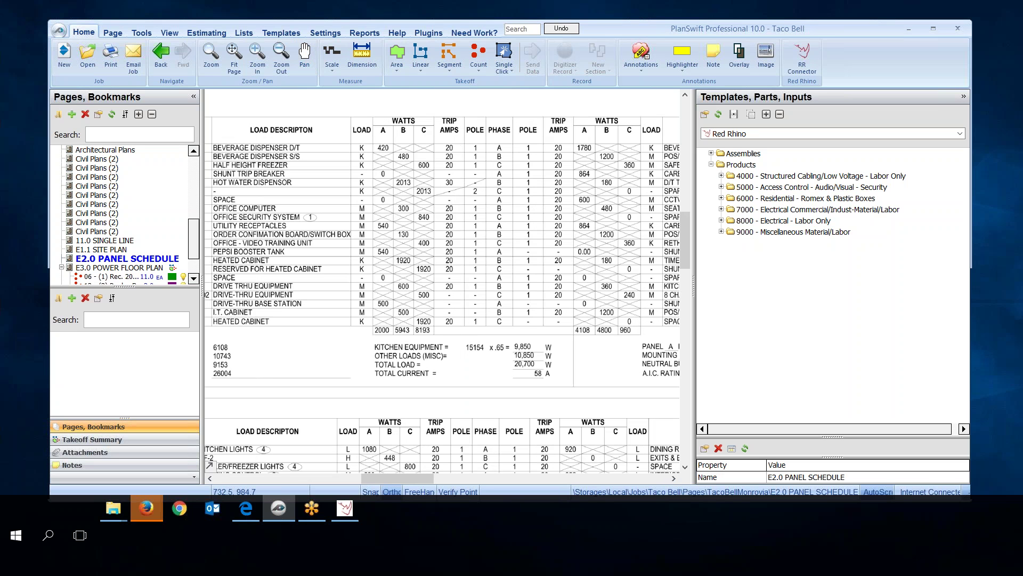
Expand the products through 8000 - Electrical - Labor Only to the breakers in 11015 - Circuit Breaker Termination Labor.
{"action": "left_click", "coordinate": [721, 221]}
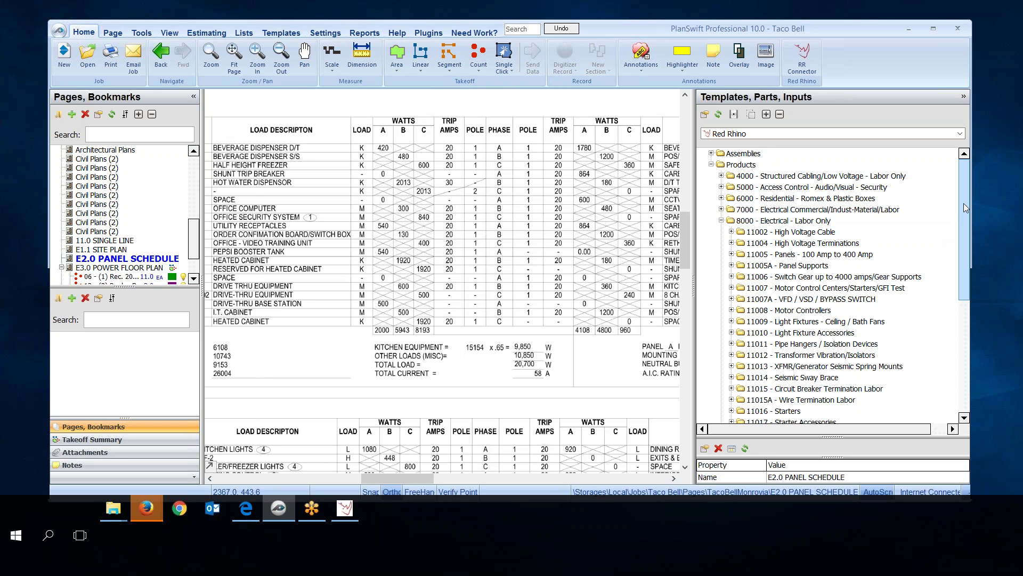
{"action": "left_click_drag", "start_coordinate": [964, 203], "coordinate": [961, 242]}
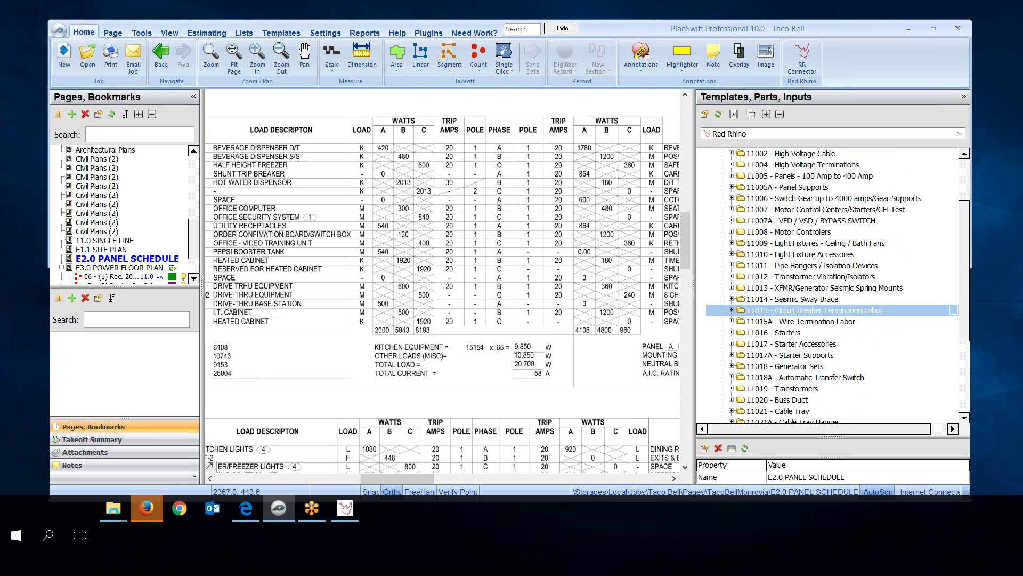
{"action": "left_click", "coordinate": [731, 309]}
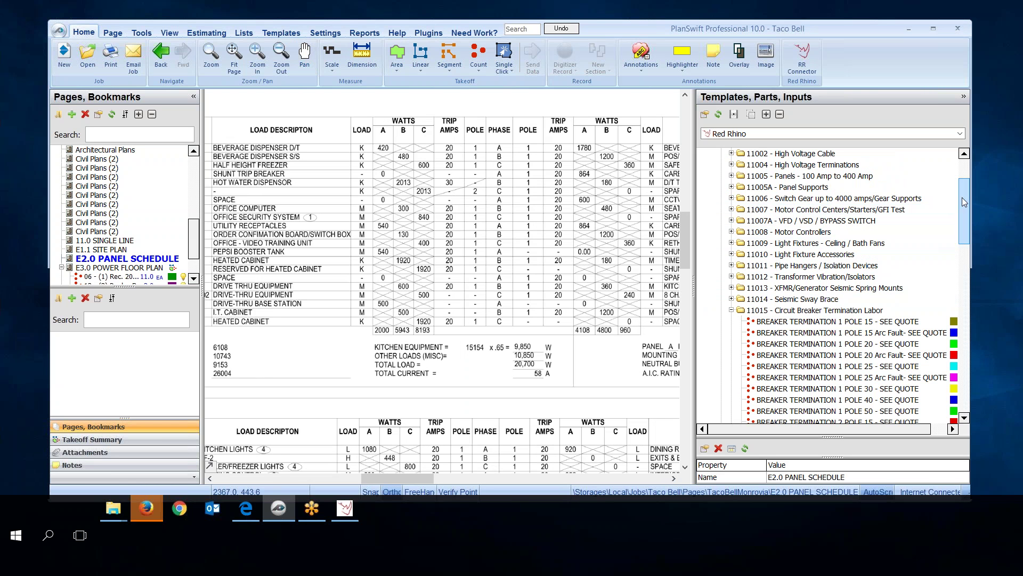
{"action": "left_click_drag", "start_coordinate": [965, 193], "coordinate": [968, 220]}
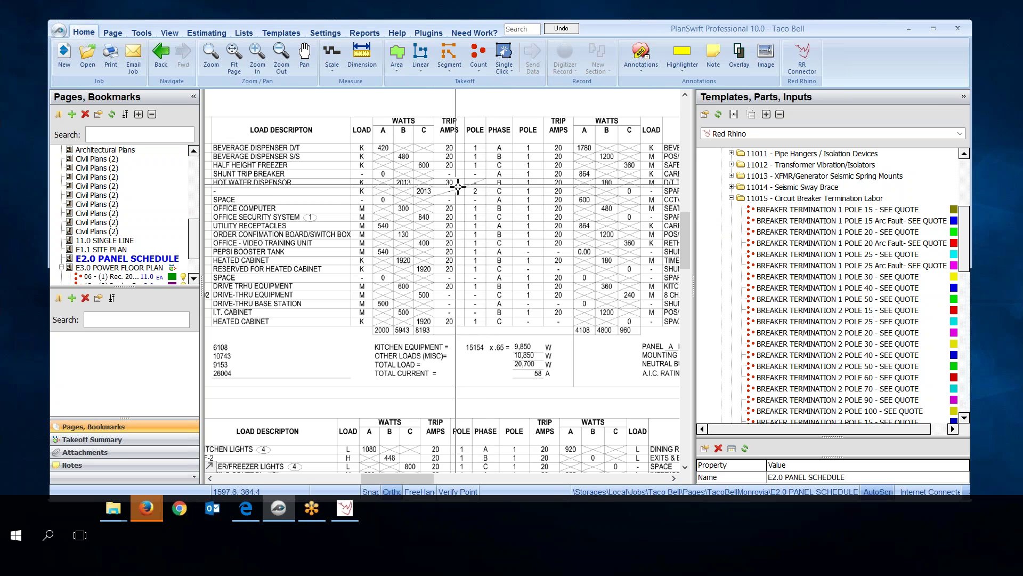
Start a BREAKER TERMINATION 1 POLE 20 - SEE QUOTE takeoff assigned to the folder Taco Bell\Feeders & Panels.
{"action": "left_click", "coordinate": [702, 220]}
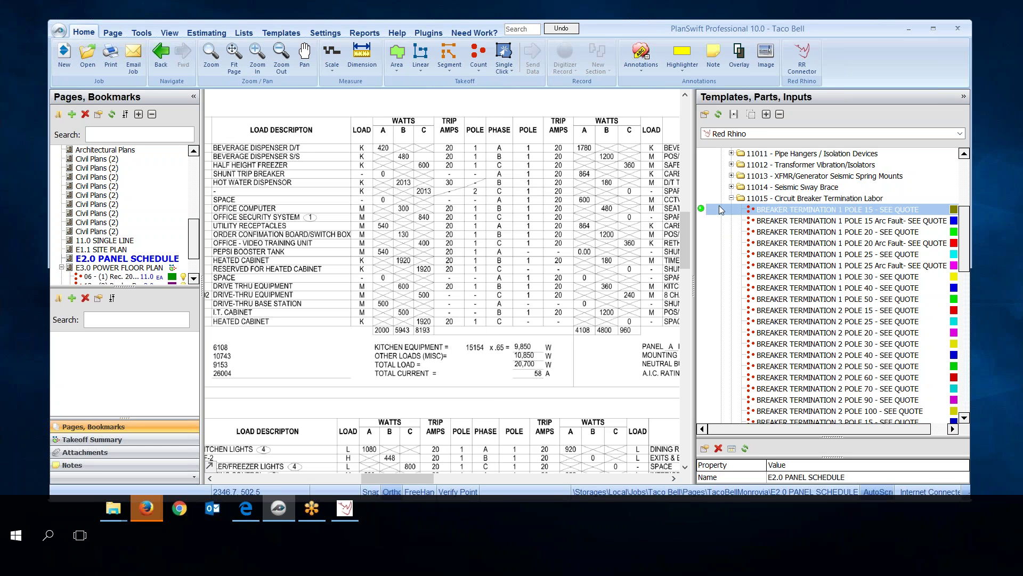
{"action": "left_click", "coordinate": [724, 234]}
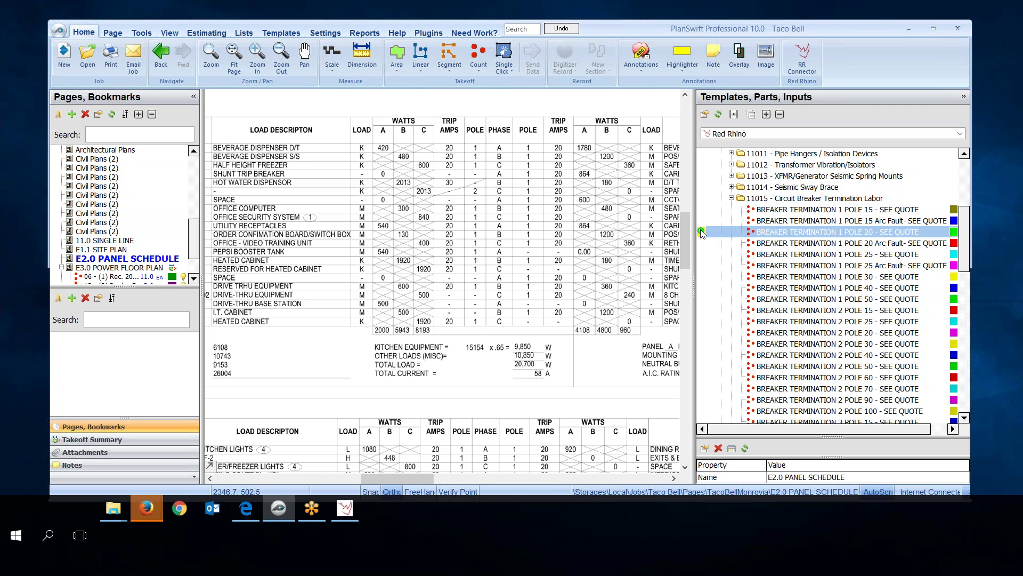
{"action": "double_click", "coordinate": [701, 233]}
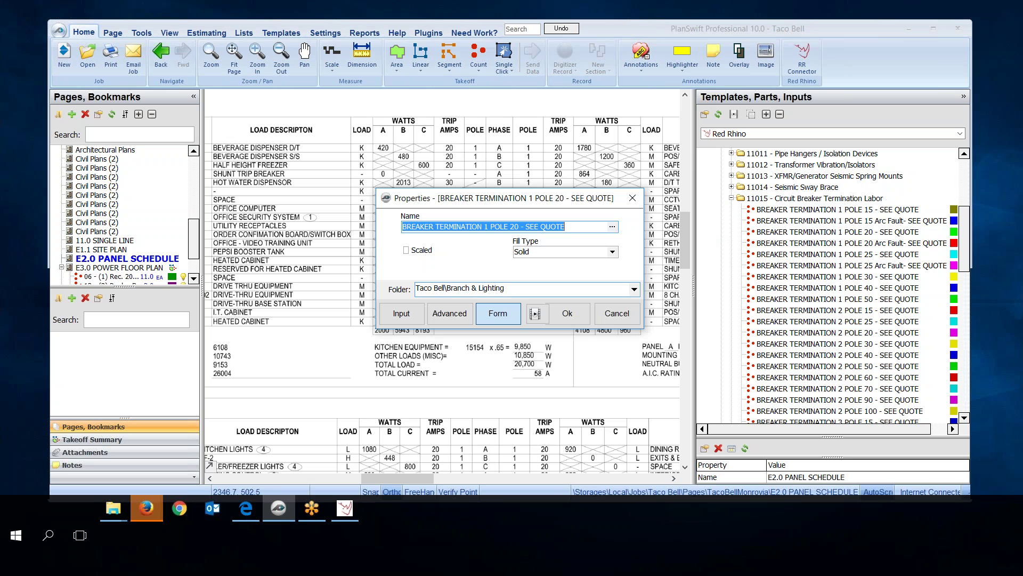
{"action": "left_click", "coordinate": [635, 289]}
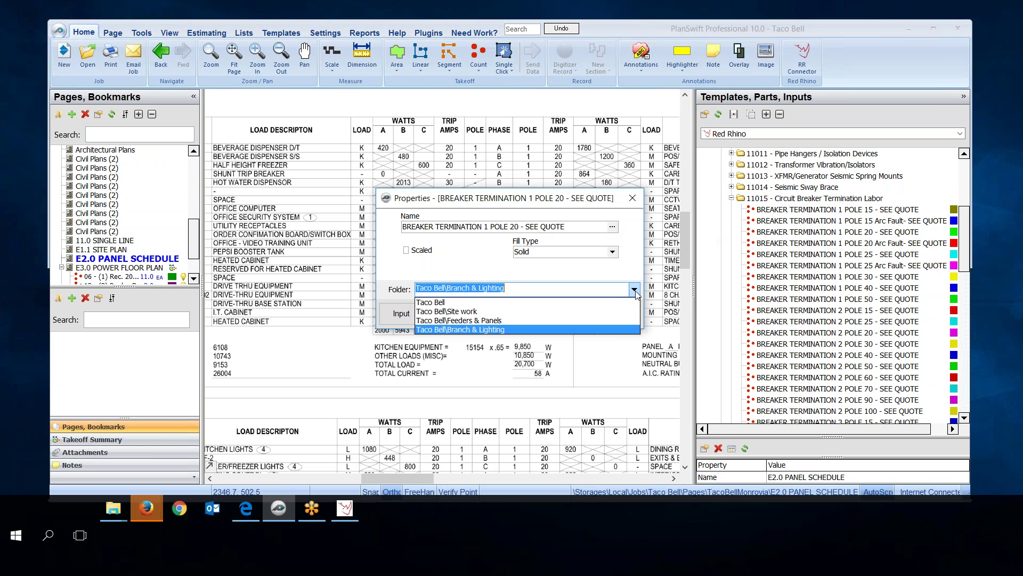
{"action": "left_click", "coordinate": [549, 321]}
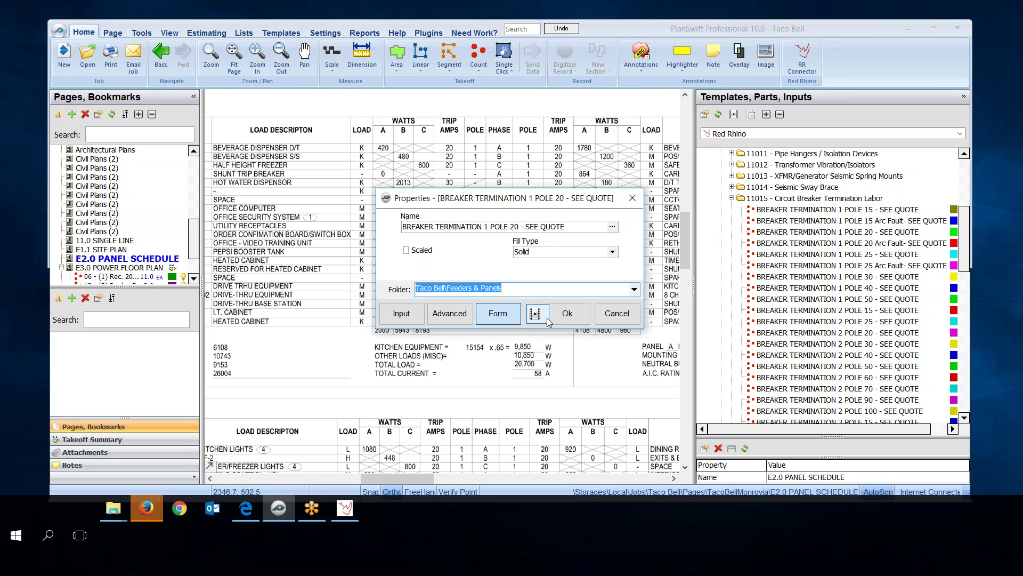
{"action": "left_click", "coordinate": [566, 313]}
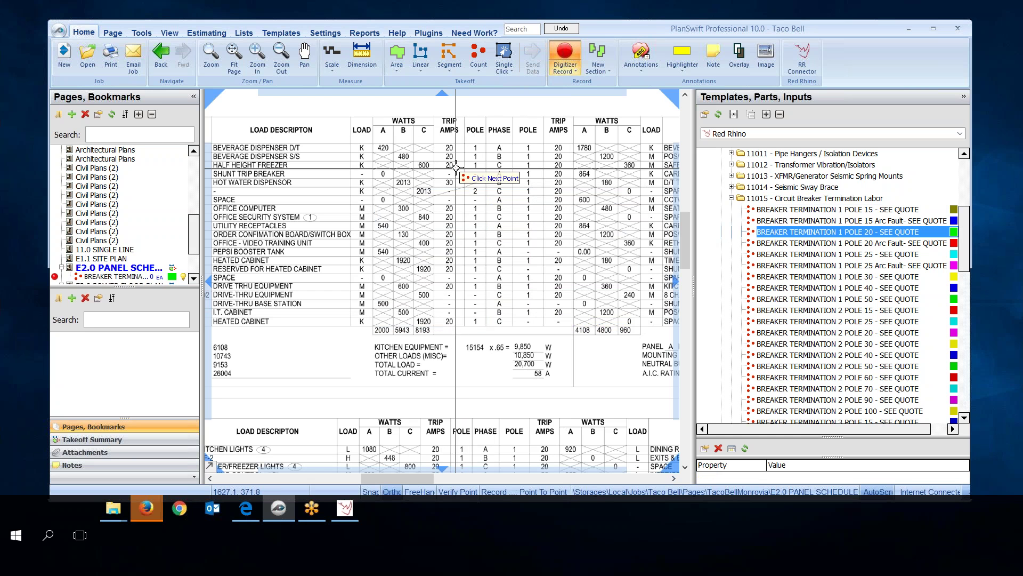
Mark the 20 A single-pole breakers for both beverage dispensers, half height freezer, office computer, office security system and utility receptacles, and stop recording.
{"action": "left_click", "coordinate": [459, 147]}
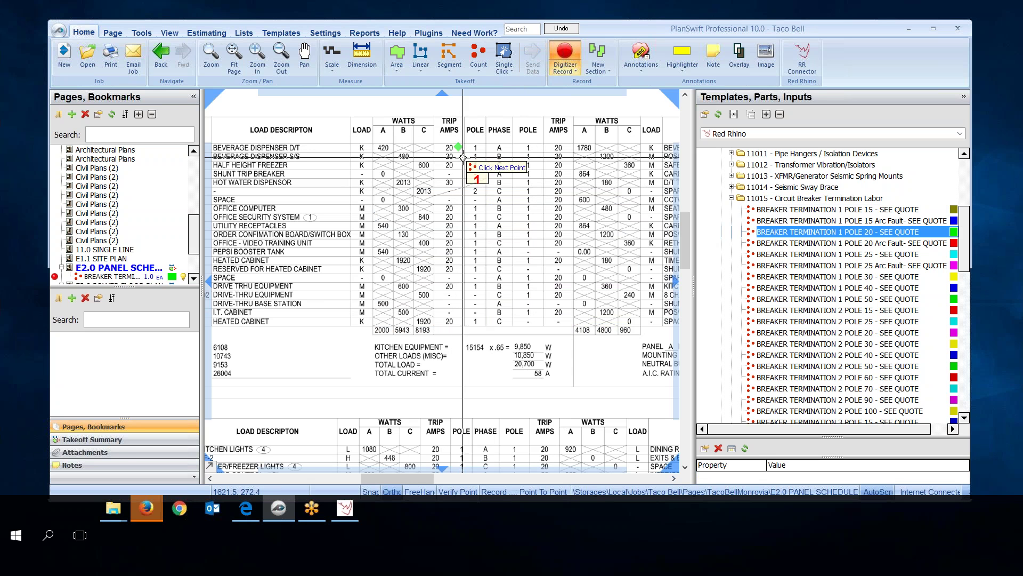
{"action": "left_click", "coordinate": [463, 157]}
{"action": "left_click", "coordinate": [462, 165]}
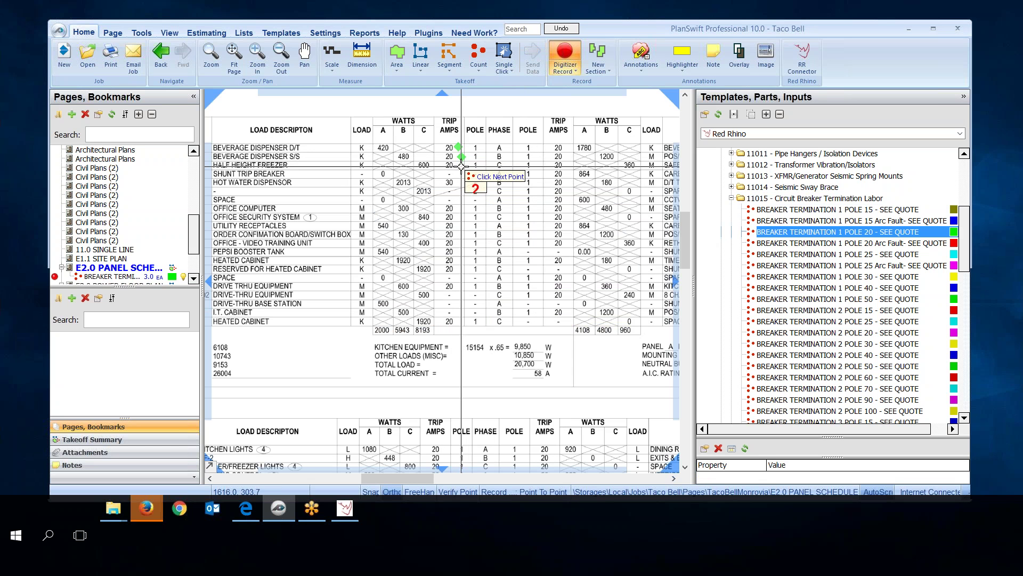
{"action": "left_click", "coordinate": [461, 208]}
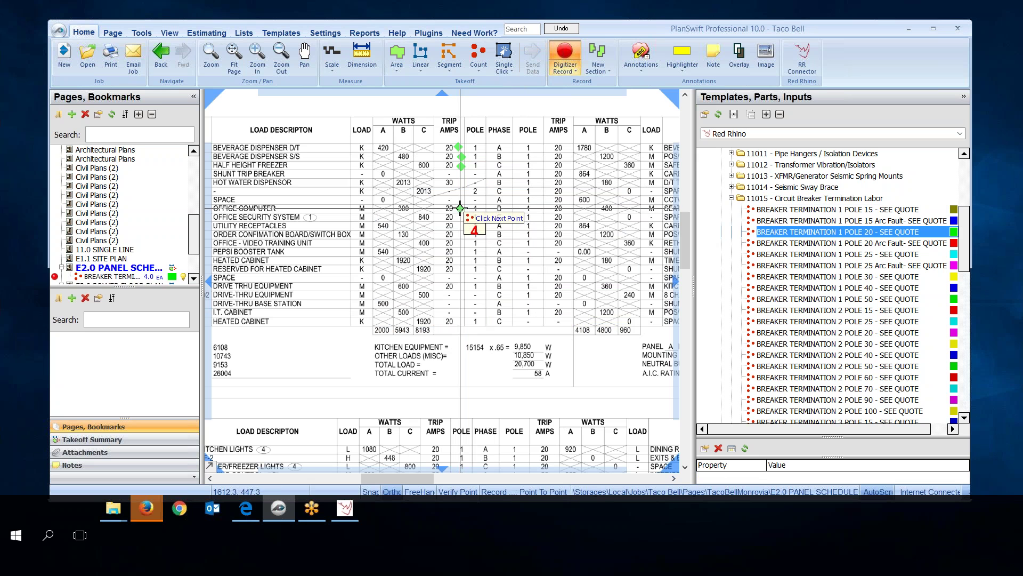
{"action": "left_click", "coordinate": [117, 277]}
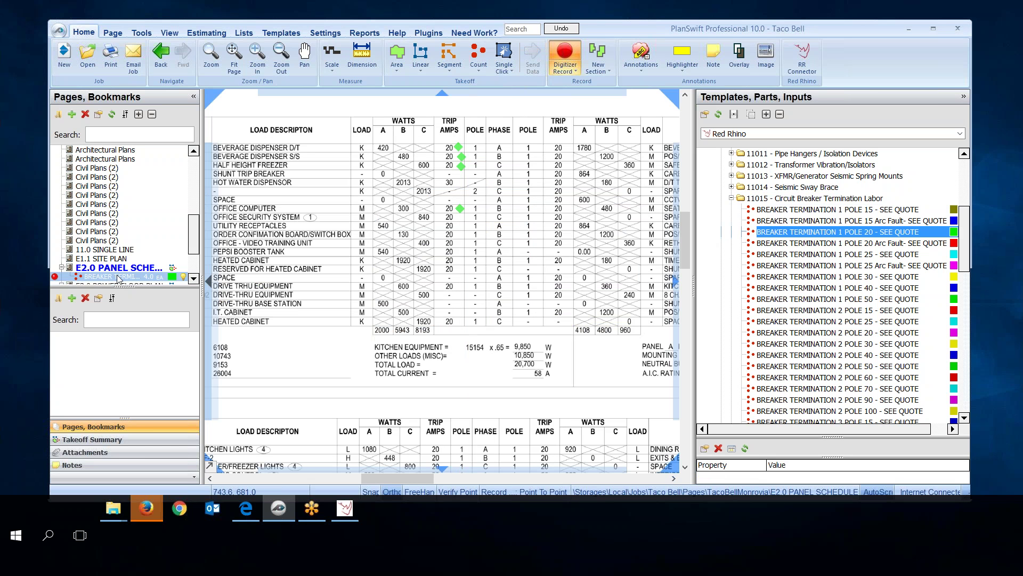
{"action": "left_click", "coordinate": [461, 217]}
{"action": "left_click", "coordinate": [461, 226]}
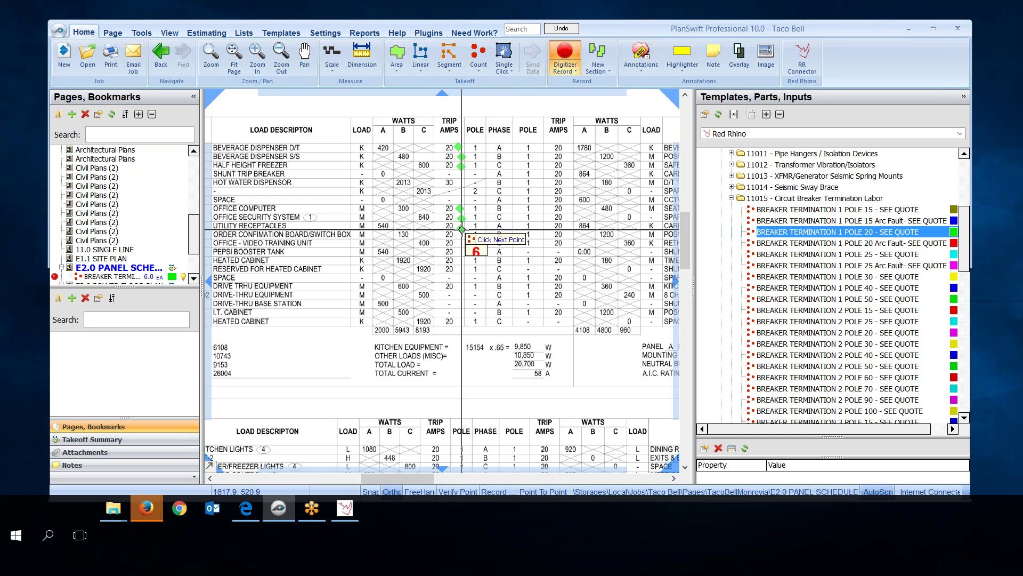
{"action": "right_click", "coordinate": [534, 214]}
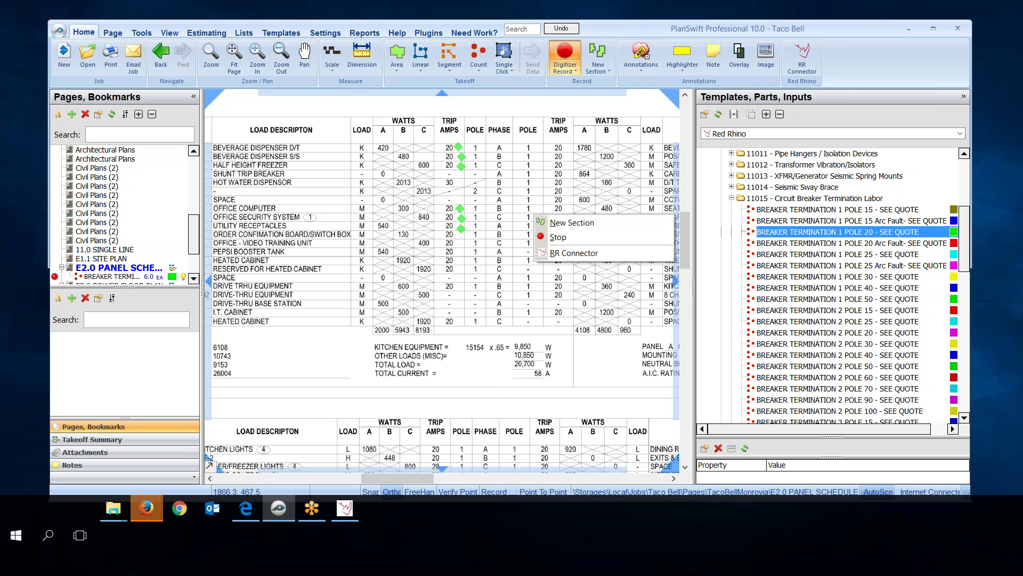
{"action": "left_click", "coordinate": [557, 237]}
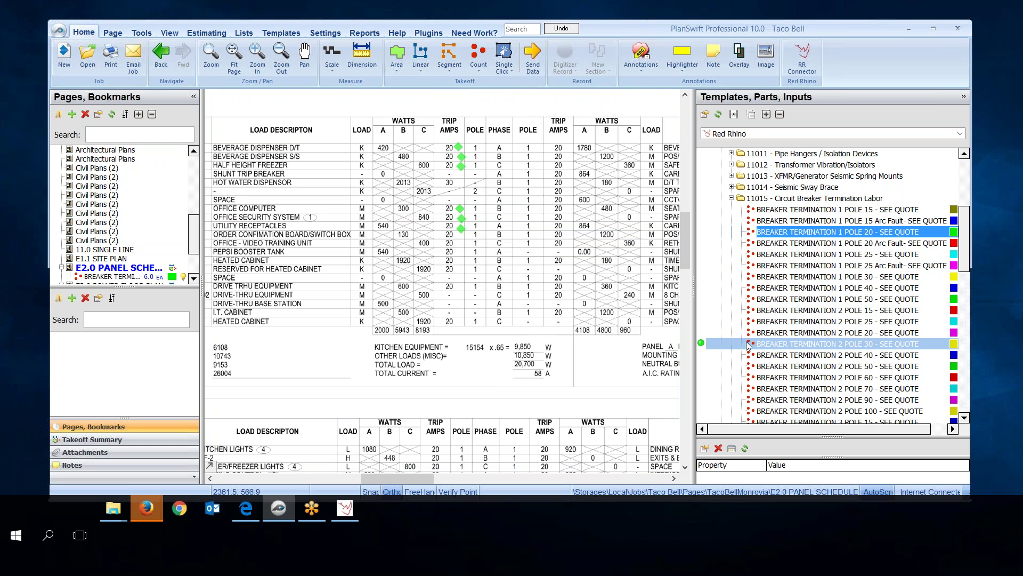
Count the hot water dispenser breaker with a BREAKER TERMINATION 2 POLE 30 - SEE QUOTE takeoff in Taco Bell\Feeders & Panels, and stop recording.
{"action": "double_click", "coordinate": [703, 345]}
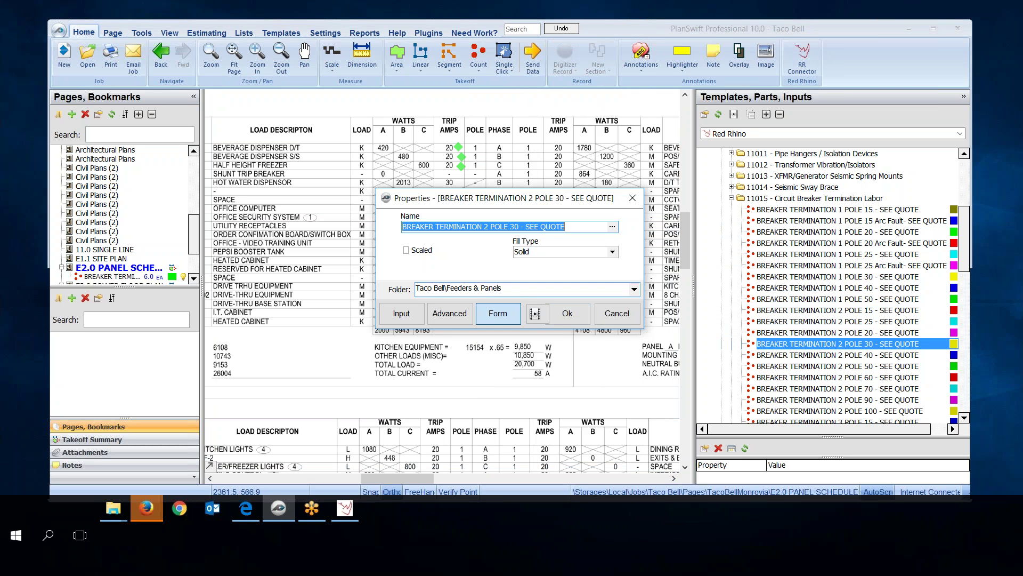
{"action": "left_click", "coordinate": [564, 317]}
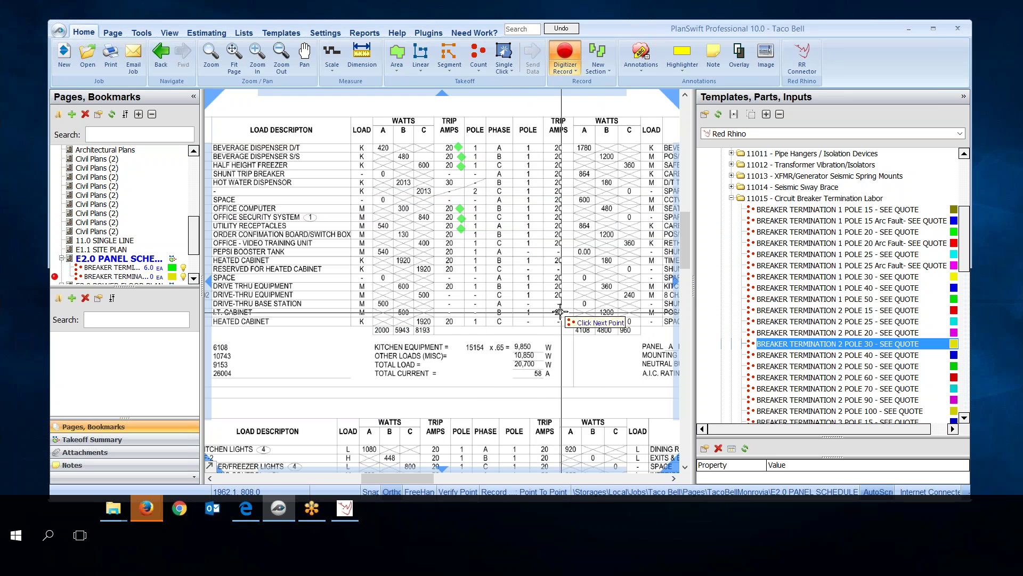
{"action": "left_click", "coordinate": [460, 183]}
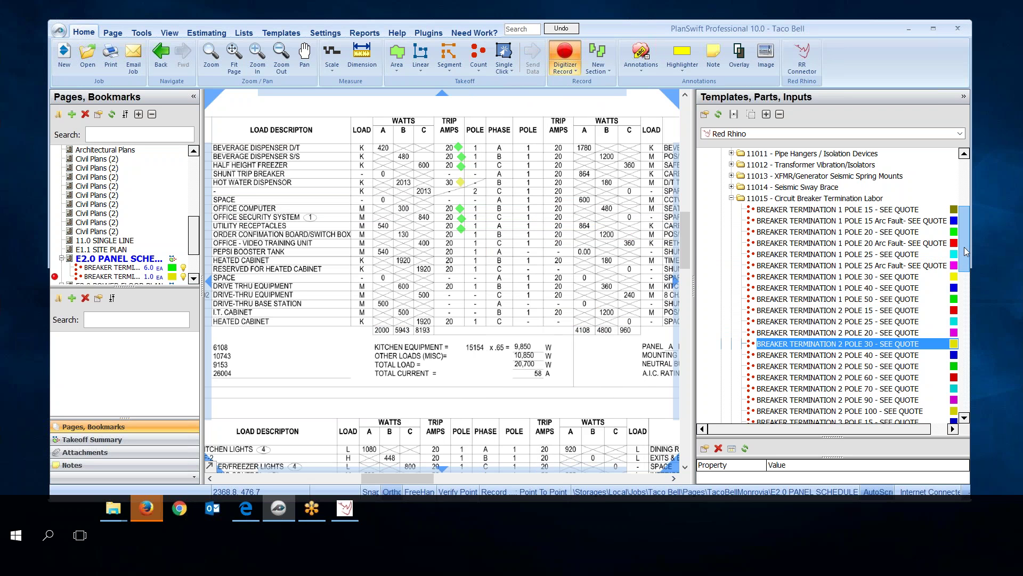
{"action": "left_click_drag", "start_coordinate": [965, 248], "coordinate": [962, 211]}
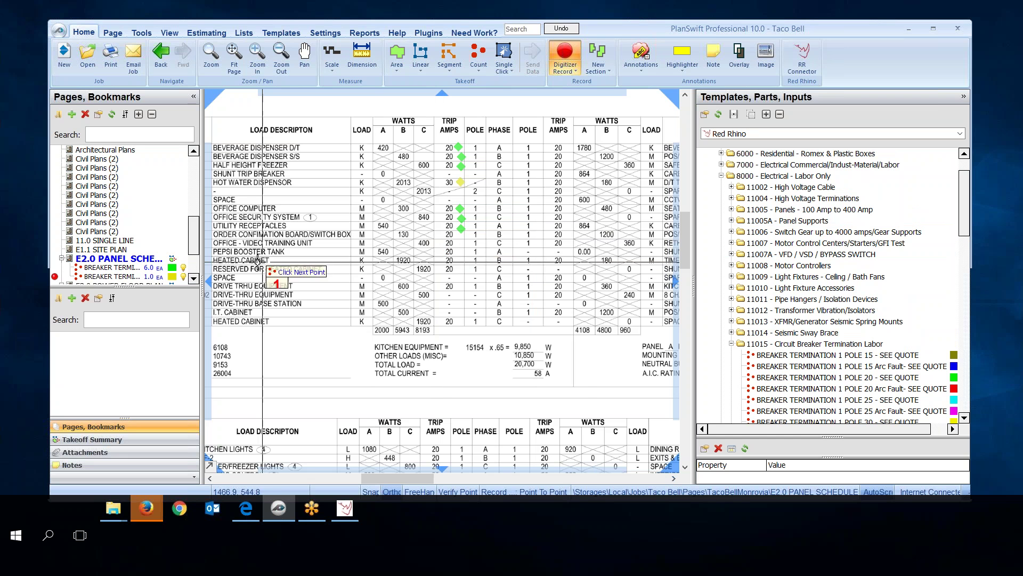
{"action": "left_click", "coordinate": [197, 252]}
{"action": "scroll", "coordinate": [197, 252], "scroll_direction": "down", "scroll_amount": 1}
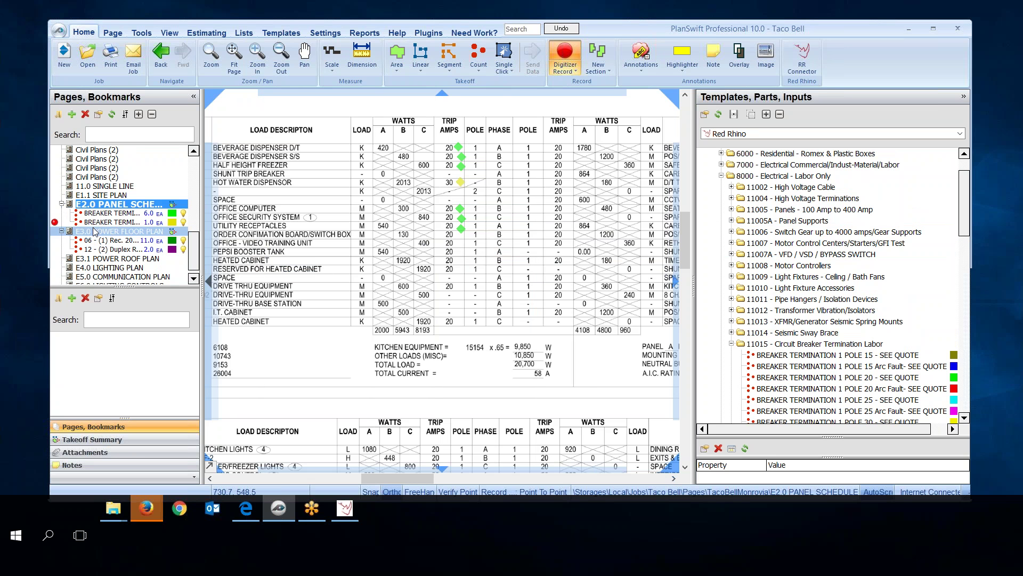
{"action": "right_click", "coordinate": [516, 211]}
{"action": "left_click", "coordinate": [541, 235]}
{"action": "left_click", "coordinate": [544, 235]}
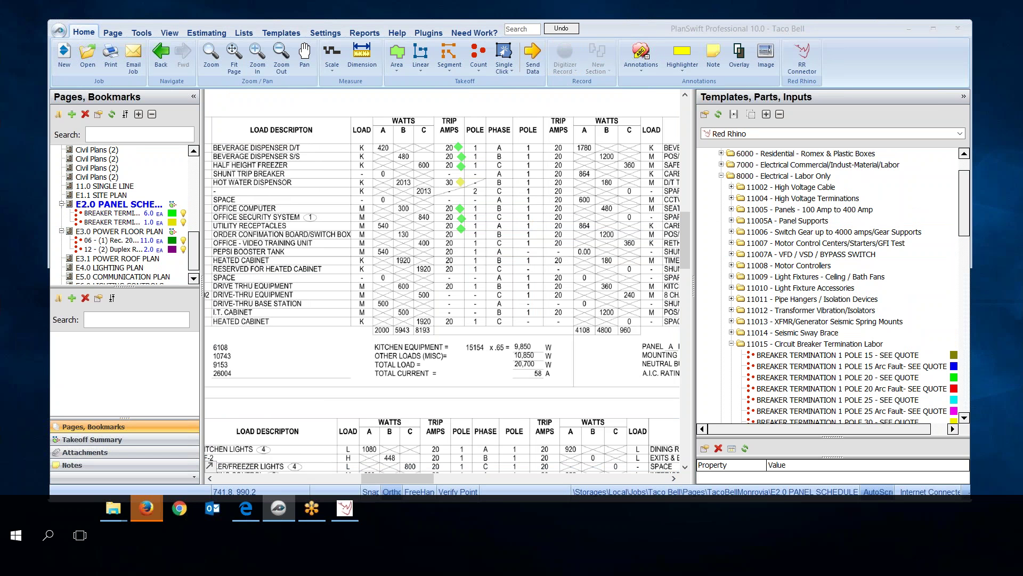
Show the job's estimating table, switch to the Red Rhino Connector and set it to Export Takeoff.
{"action": "left_click", "coordinate": [208, 34]}
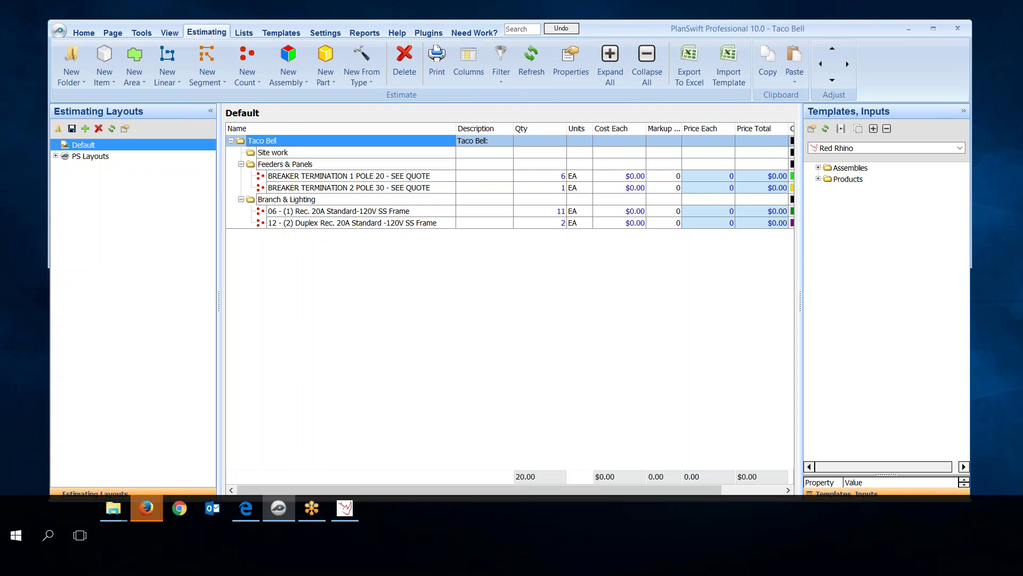
{"action": "key", "text": "alt+Tab"}
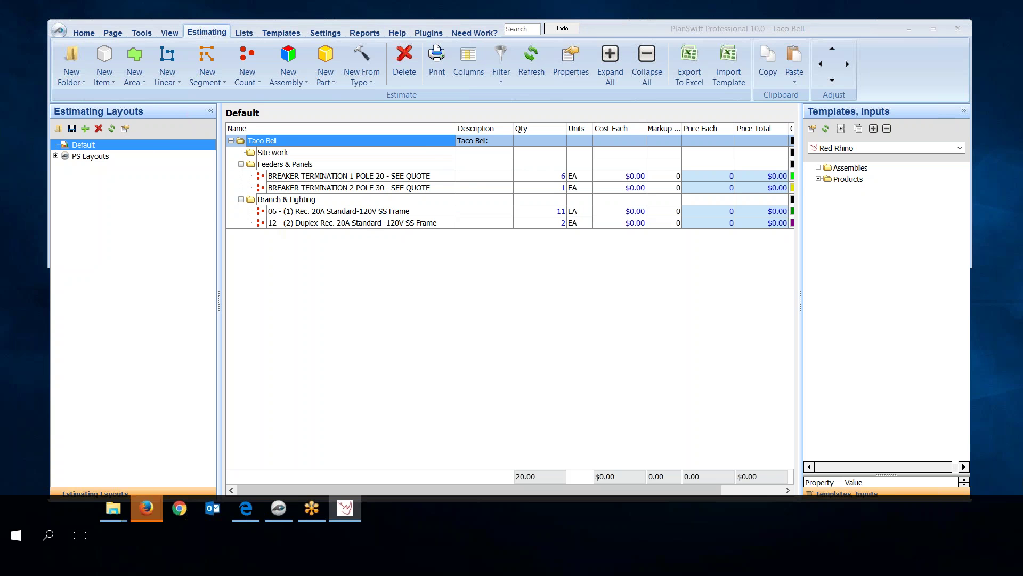
{"action": "left_click_drag", "start_coordinate": [16, 80], "coordinate": [472, 293]}
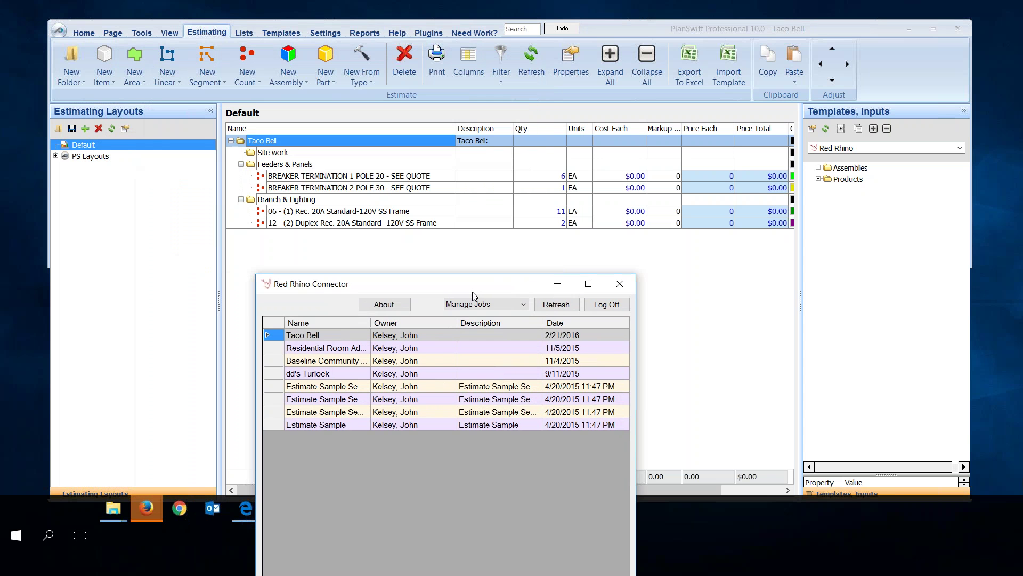
{"action": "left_click", "coordinate": [439, 187]}
{"action": "left_click_drag", "start_coordinate": [465, 283], "coordinate": [426, 134]}
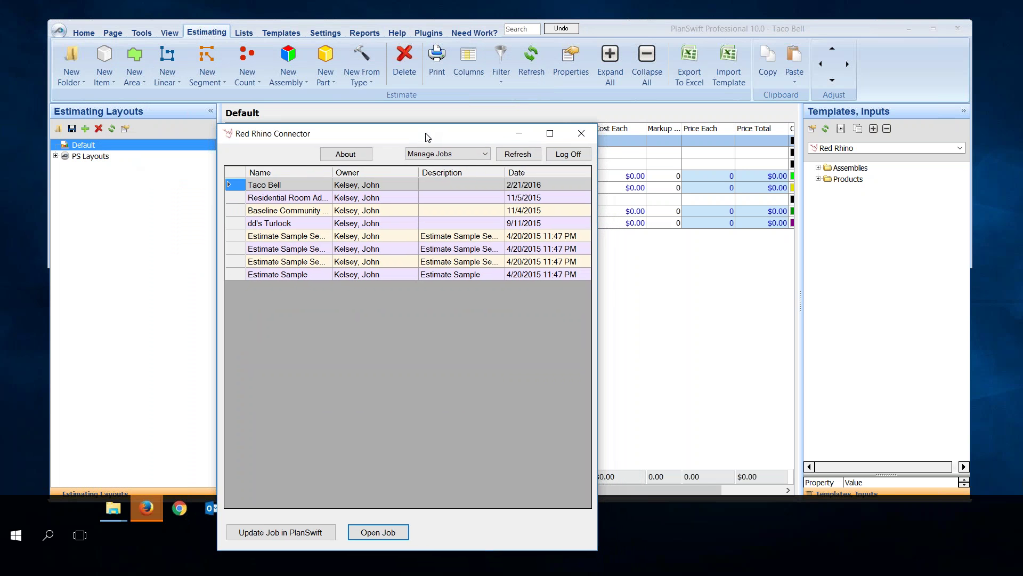
{"action": "left_click", "coordinate": [485, 154]}
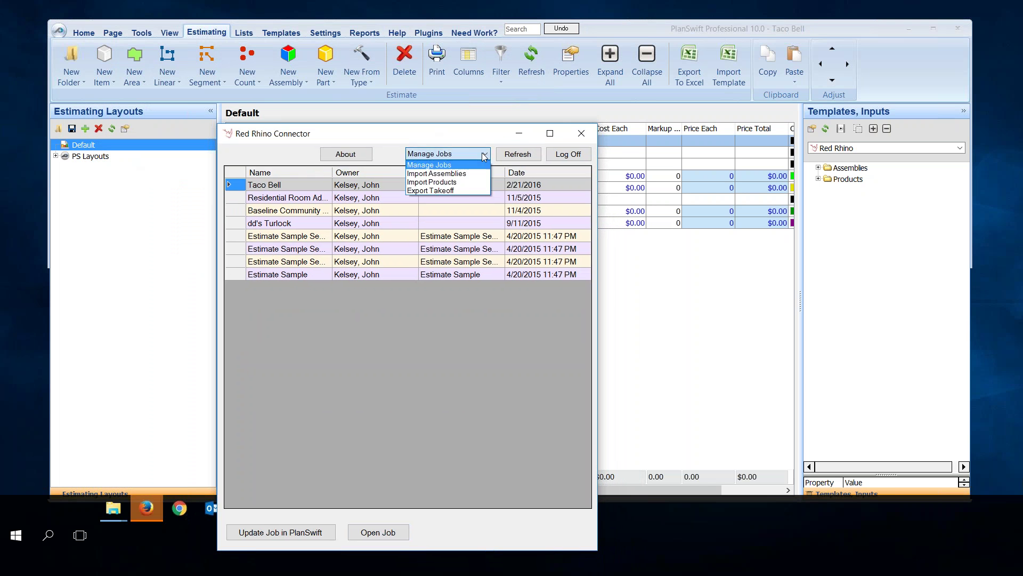
{"action": "left_click", "coordinate": [434, 189]}
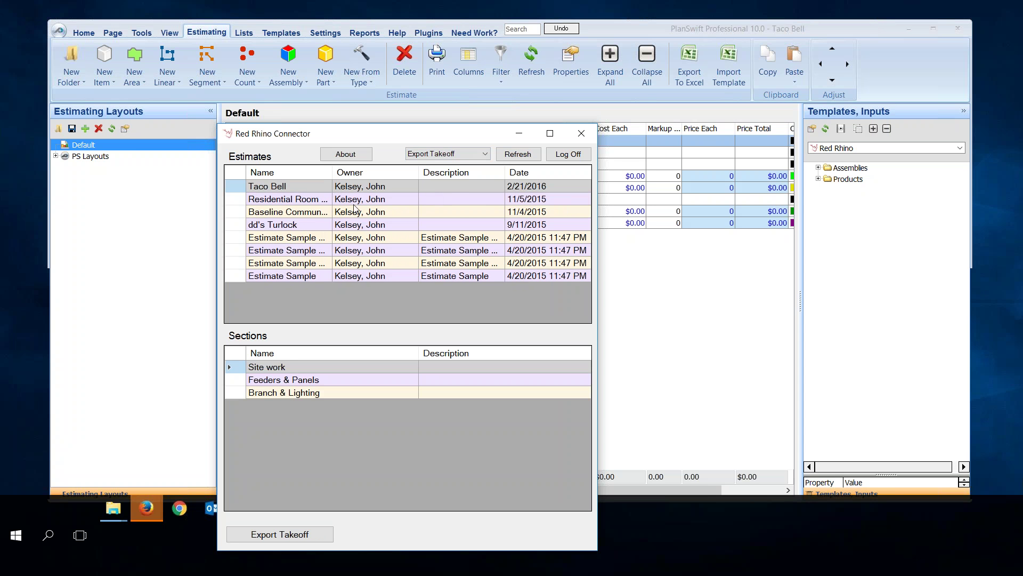
Export the 1 POLE 20 and 2 POLE 30 breaker termination items to the Feeders & Panels section of the Taco Bell estimate.
{"action": "left_click", "coordinate": [241, 190]}
{"action": "left_click", "coordinate": [241, 381]}
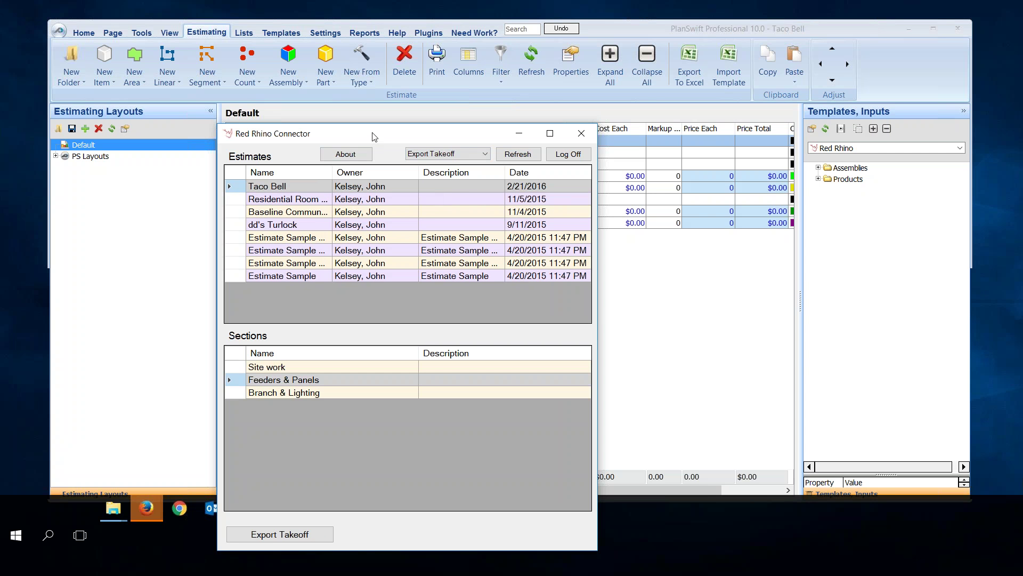
{"action": "left_click_drag", "start_coordinate": [373, 137], "coordinate": [387, 275]}
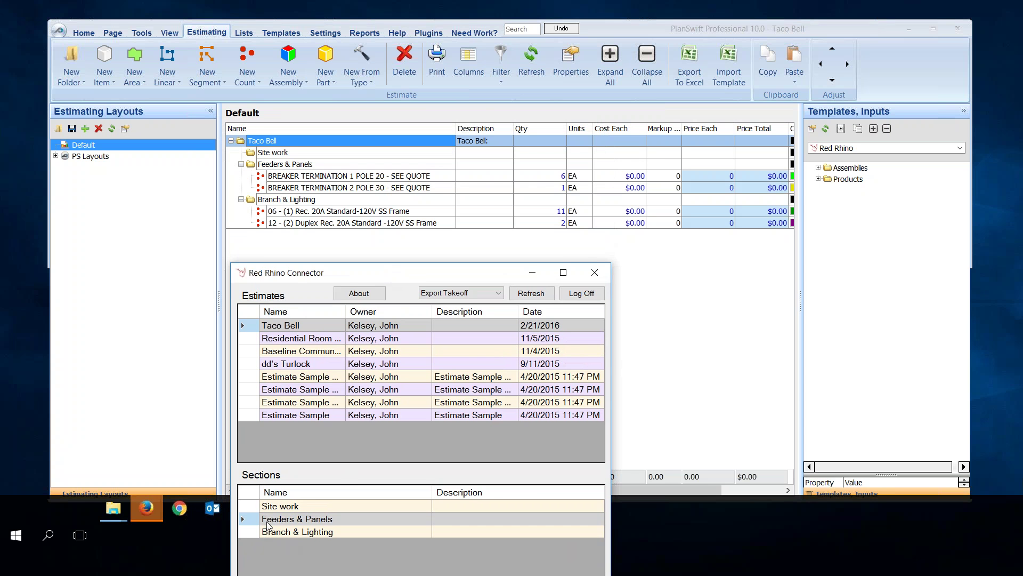
{"action": "left_click", "coordinate": [319, 180], "text": "ctrl"}
{"action": "left_click", "coordinate": [316, 191], "text": "ctrl"}
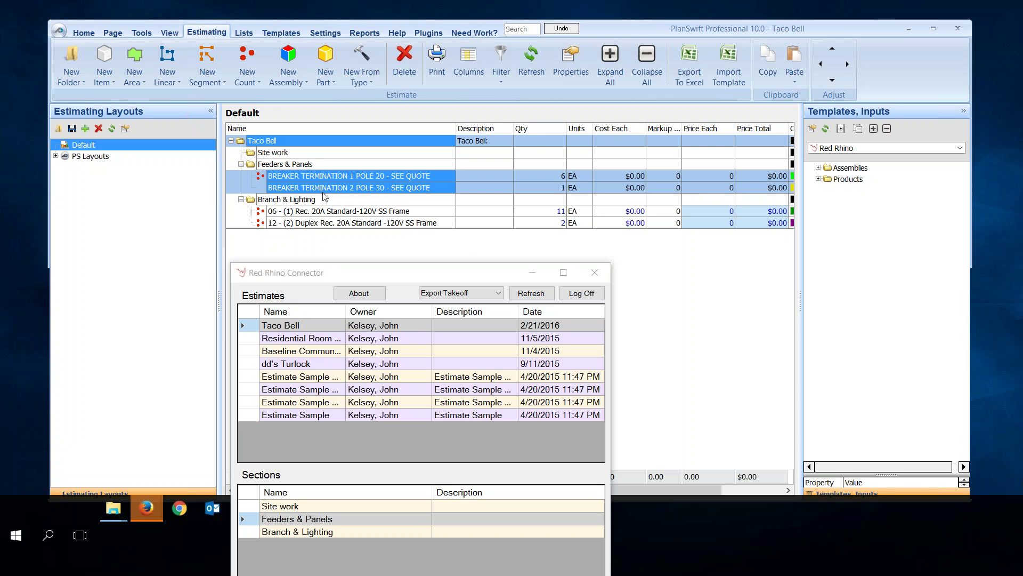
{"action": "left_click_drag", "start_coordinate": [408, 274], "coordinate": [580, 80]}
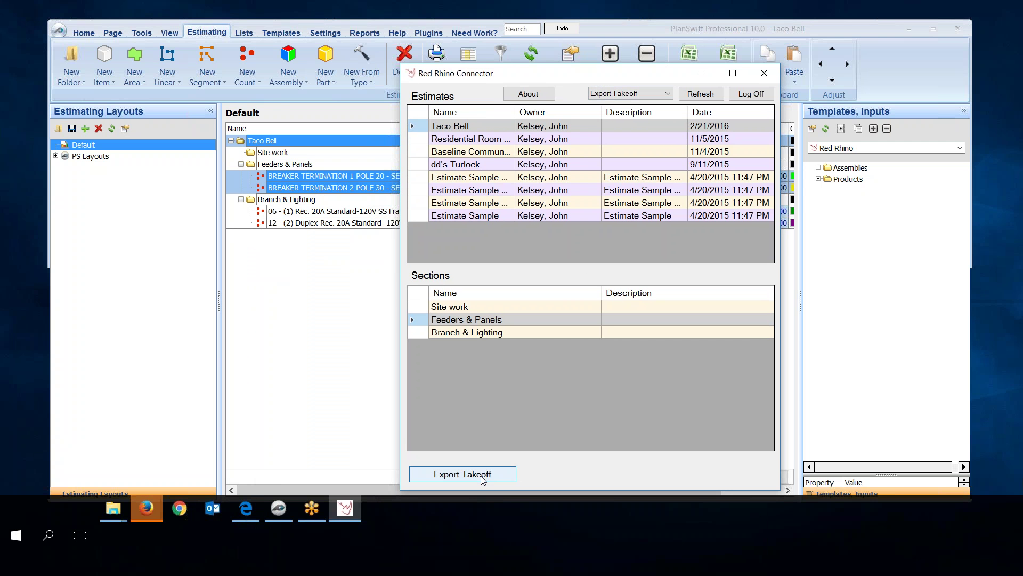
{"action": "left_click_drag", "start_coordinate": [590, 75], "coordinate": [591, 41]}
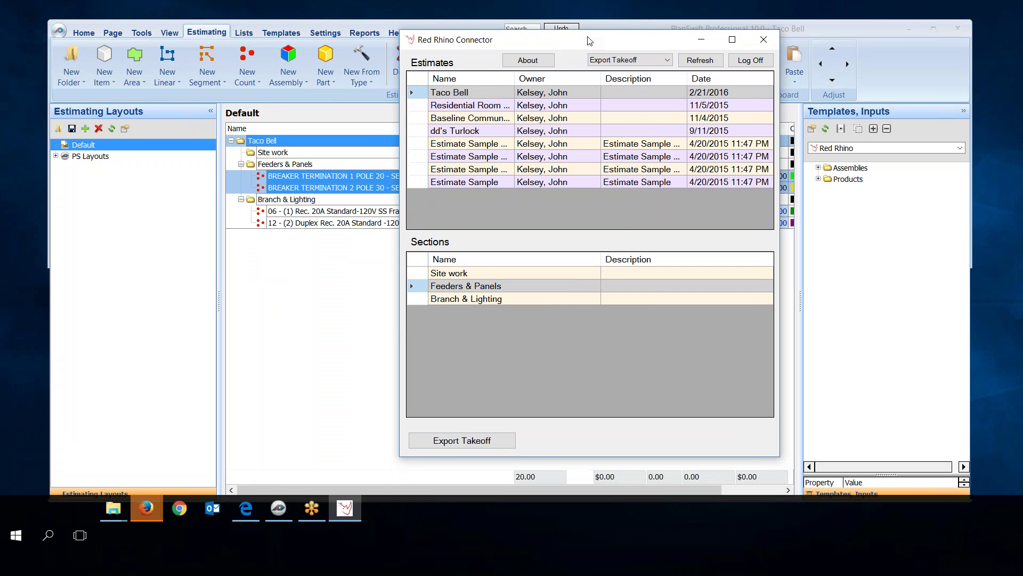
{"action": "left_click", "coordinate": [461, 442]}
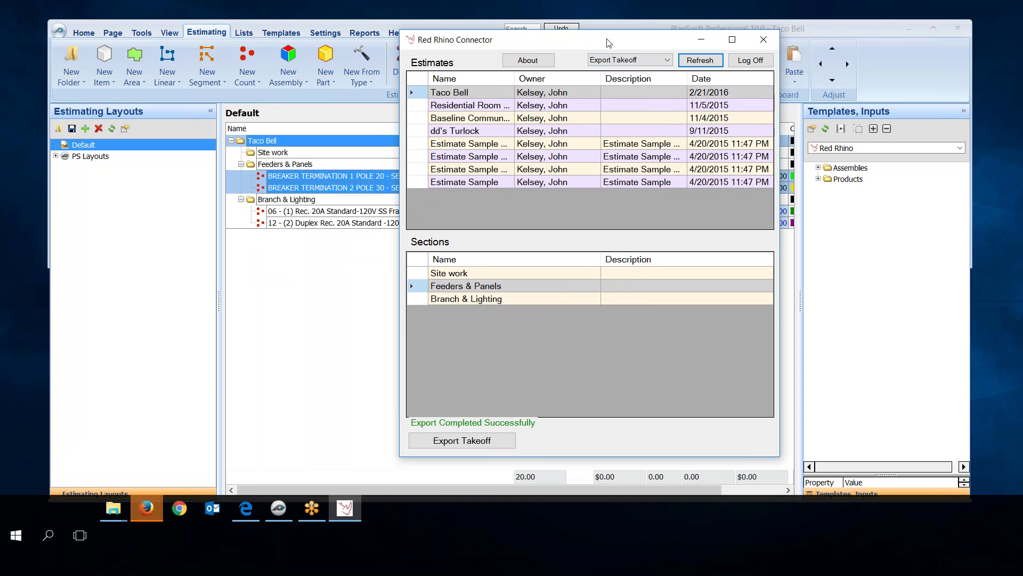
Widen the estimating table to check the EXPORTED column for the breaker terminations, and bring the connector window back up.
{"action": "left_click_drag", "start_coordinate": [612, 39], "coordinate": [484, 288]}
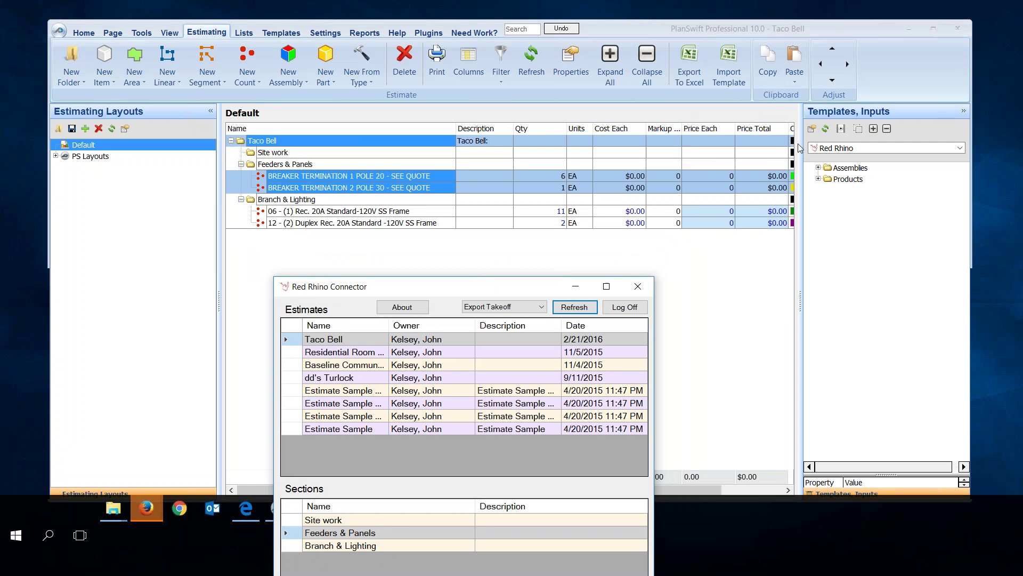
{"action": "left_click_drag", "start_coordinate": [806, 144], "coordinate": [867, 144]}
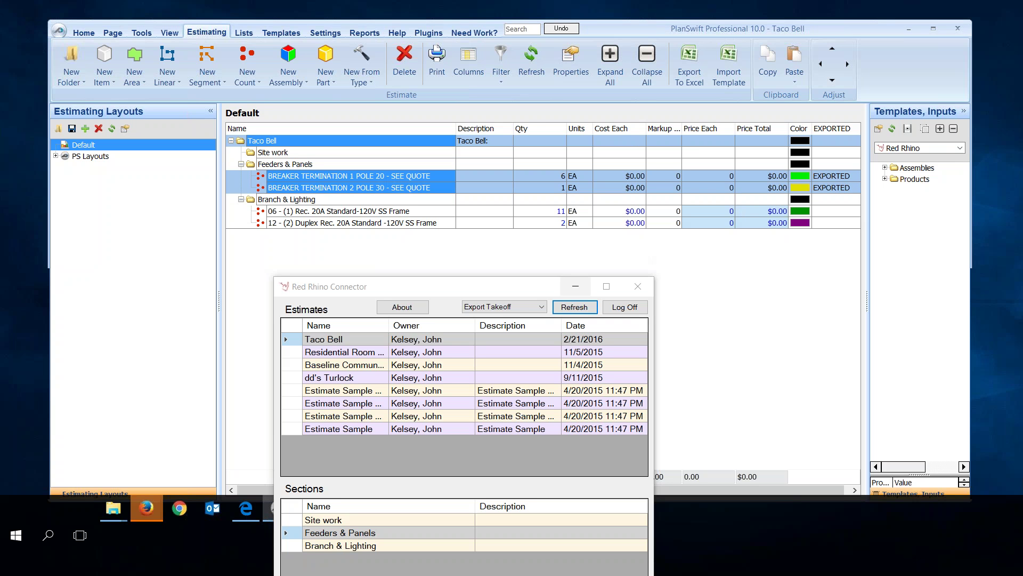
{"action": "left_click_drag", "start_coordinate": [513, 286], "coordinate": [509, 59]}
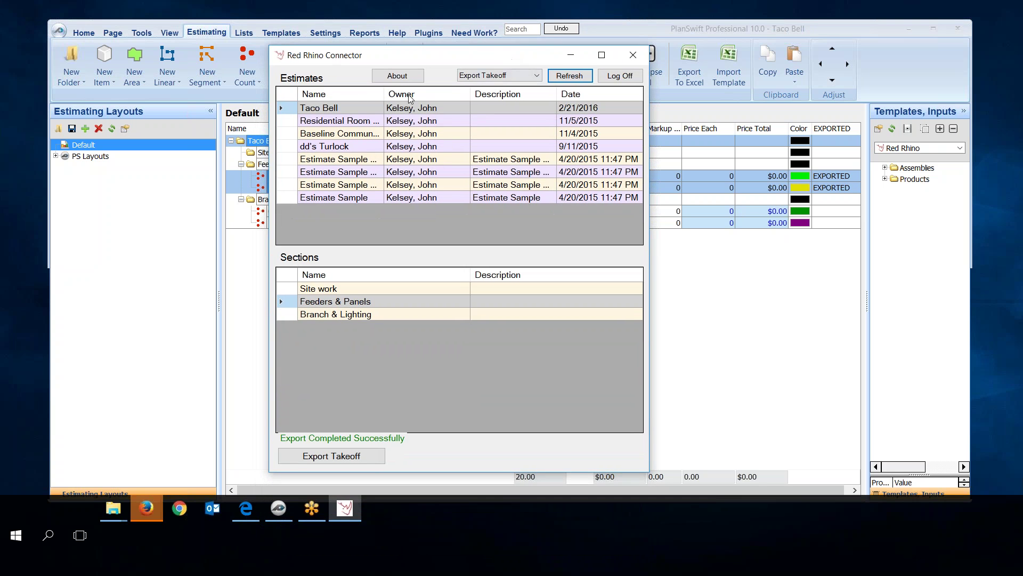
Switch to the Red Rhino estimate in Microsoft Edge and open the Feeders & Panels take-off for editing.
{"action": "left_click", "coordinate": [245, 508]}
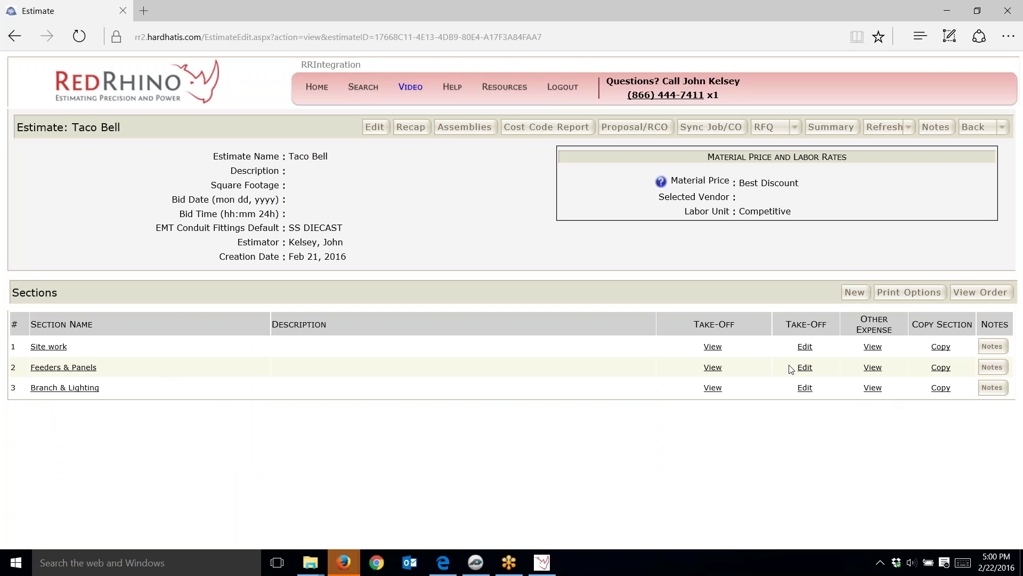
{"action": "left_click", "coordinate": [810, 372]}
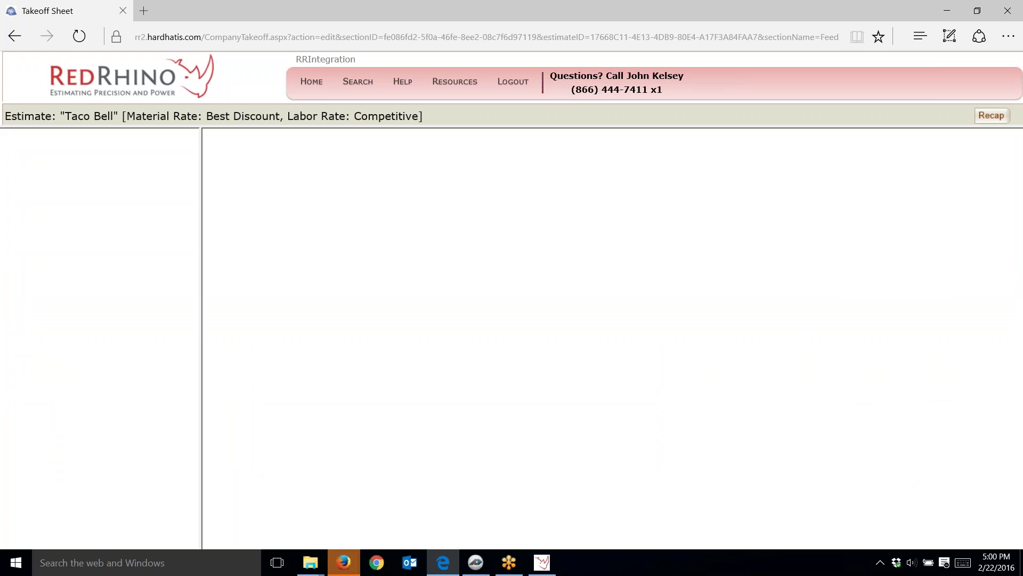